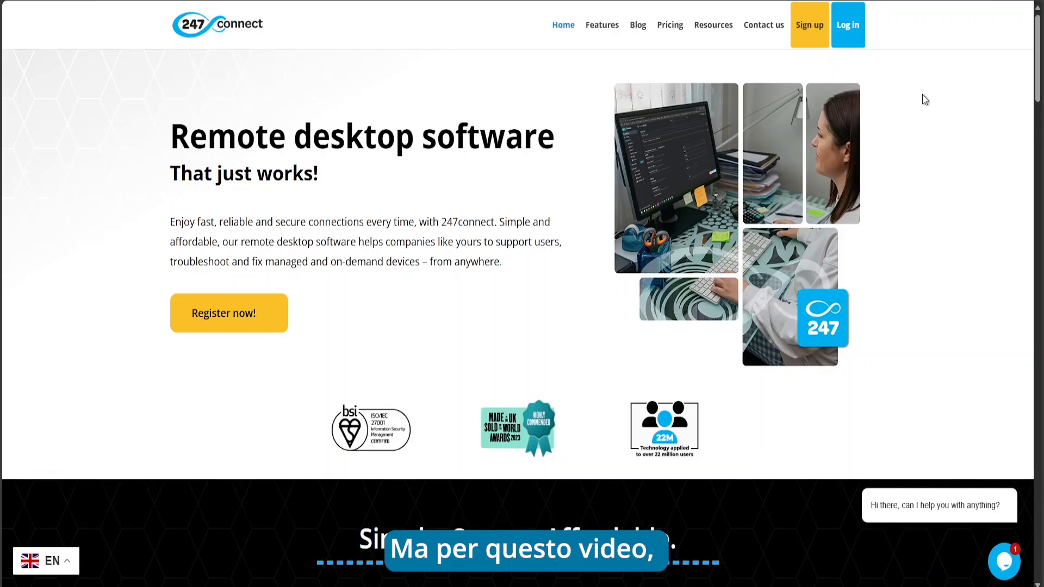
# Sign up for 247connect using the existing Microsoft account and its password
pyautogui.click(805, 28)
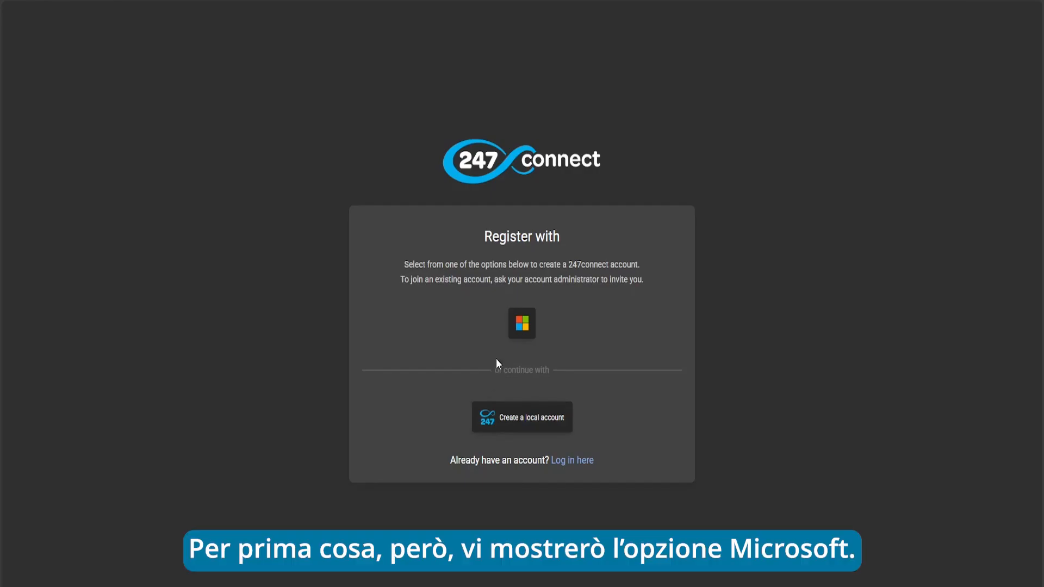
pyautogui.click(521, 328)
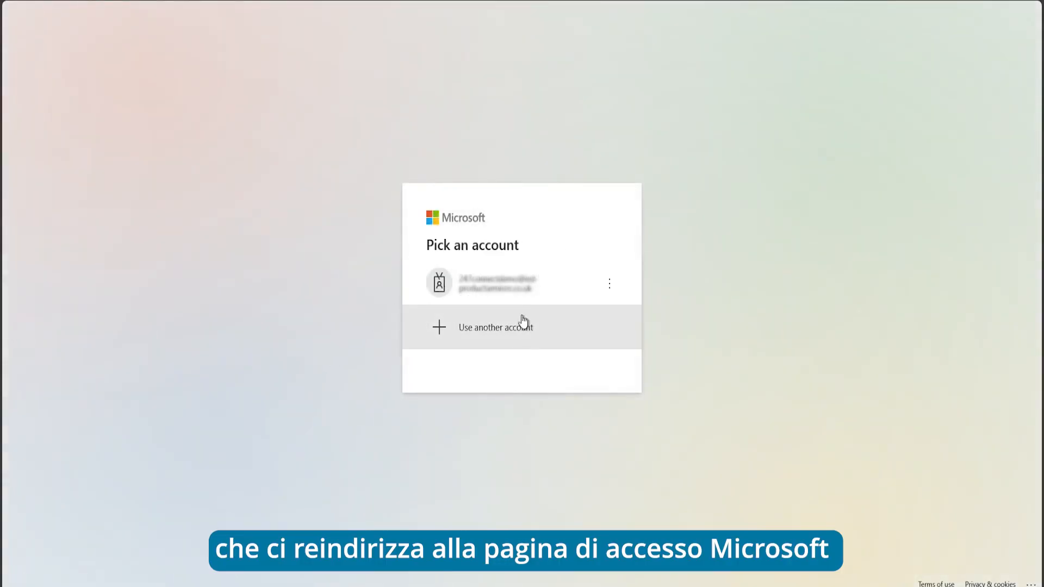
pyautogui.click(520, 287)
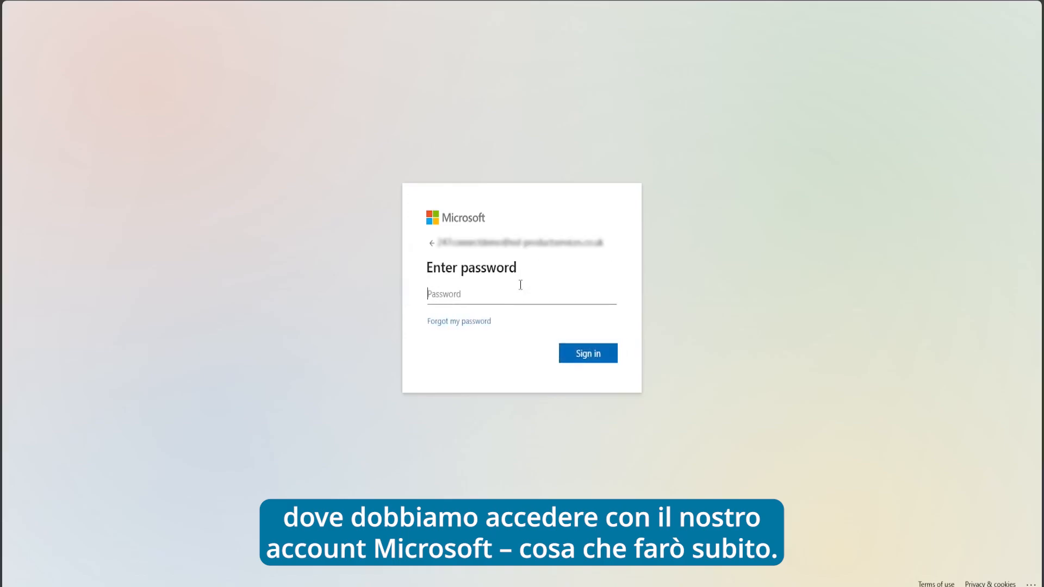
pyautogui.write('************')
pyautogui.click(572, 350)
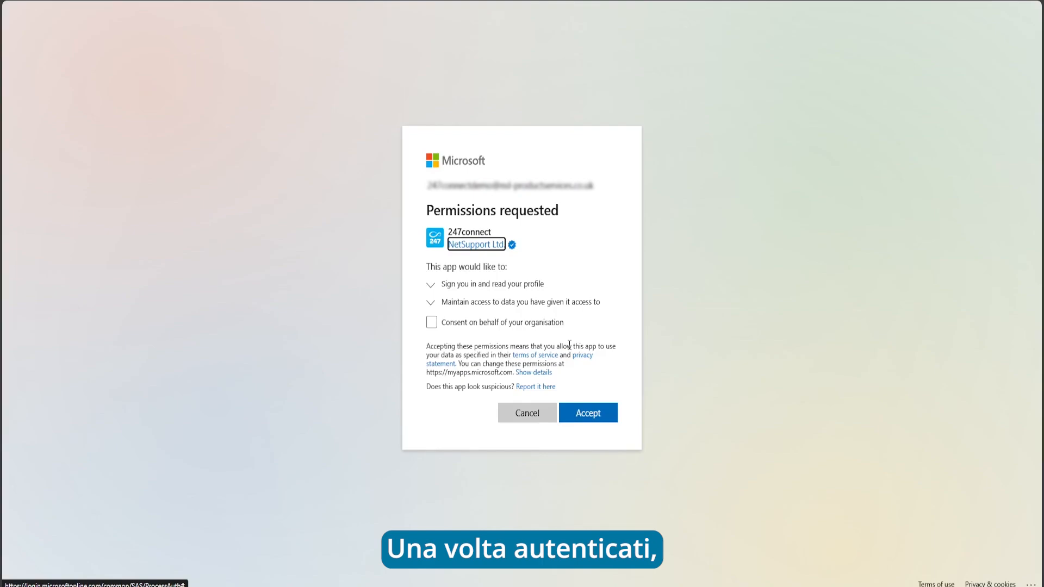
# Expand both permission details, consent on behalf of the organisation, and accept 247connect's request
pyautogui.click(433, 302)
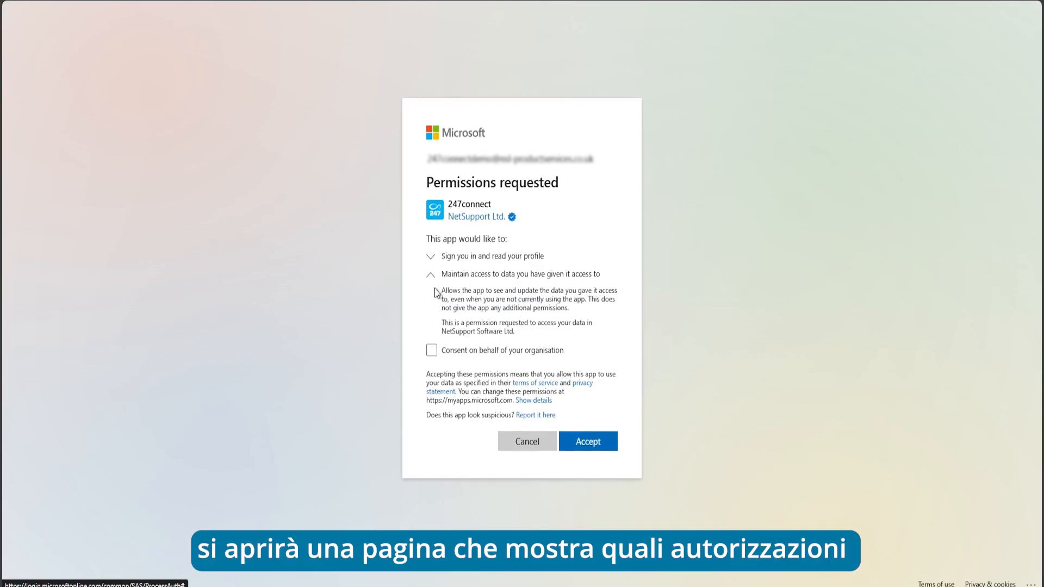
pyautogui.click(431, 257)
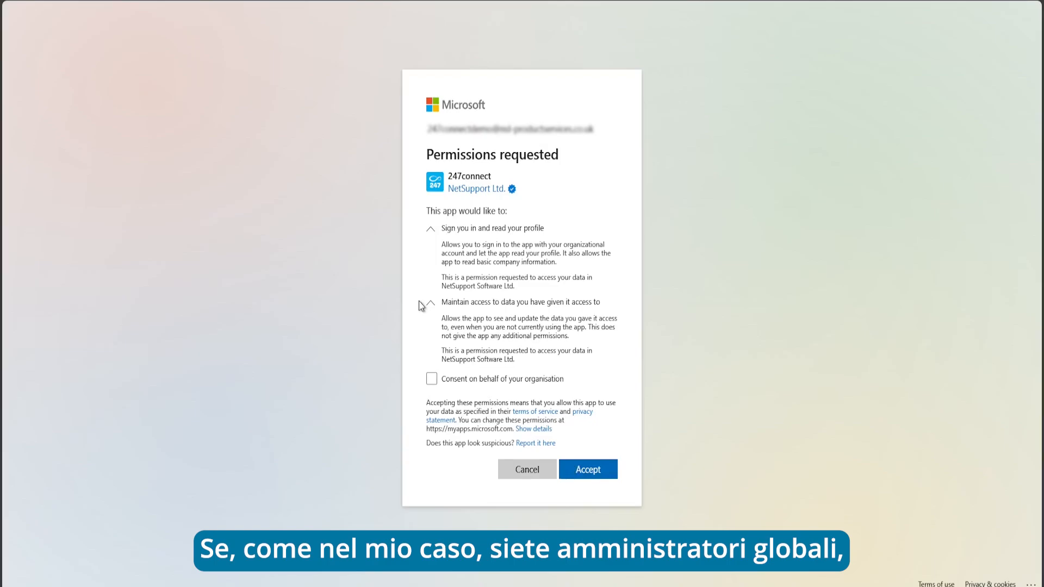
pyautogui.click(433, 380)
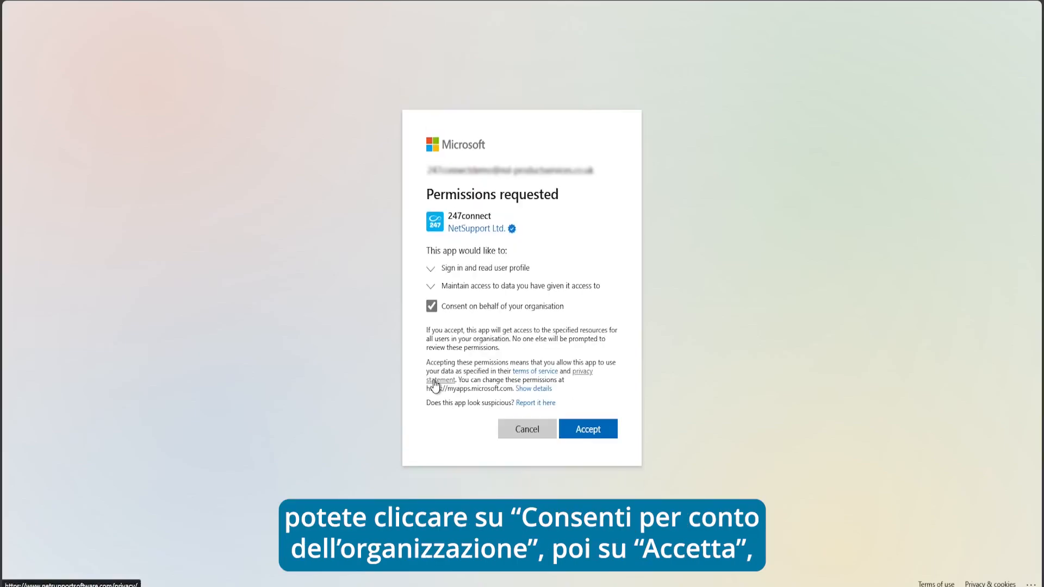
pyautogui.click(601, 433)
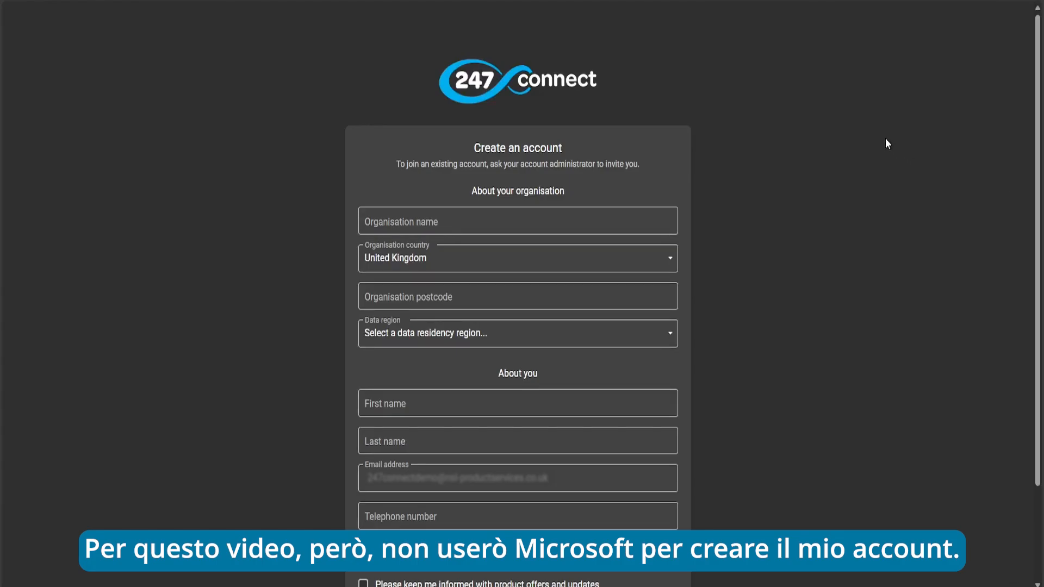
# Close the Microsoft registration tab and restart sign-up with a local account
pyautogui.hotkey('ctrl', 'w')
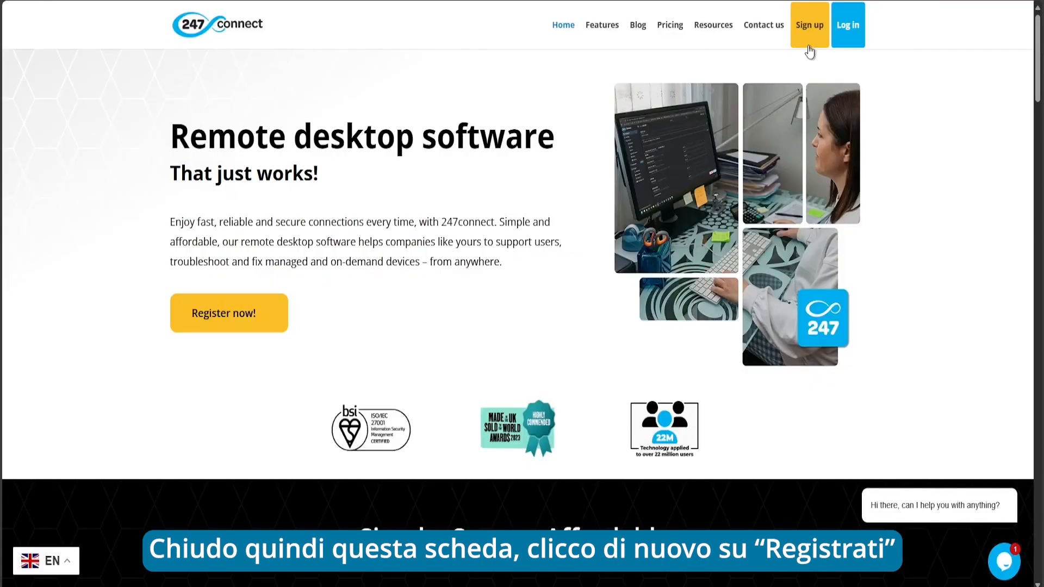
pyautogui.click(807, 27)
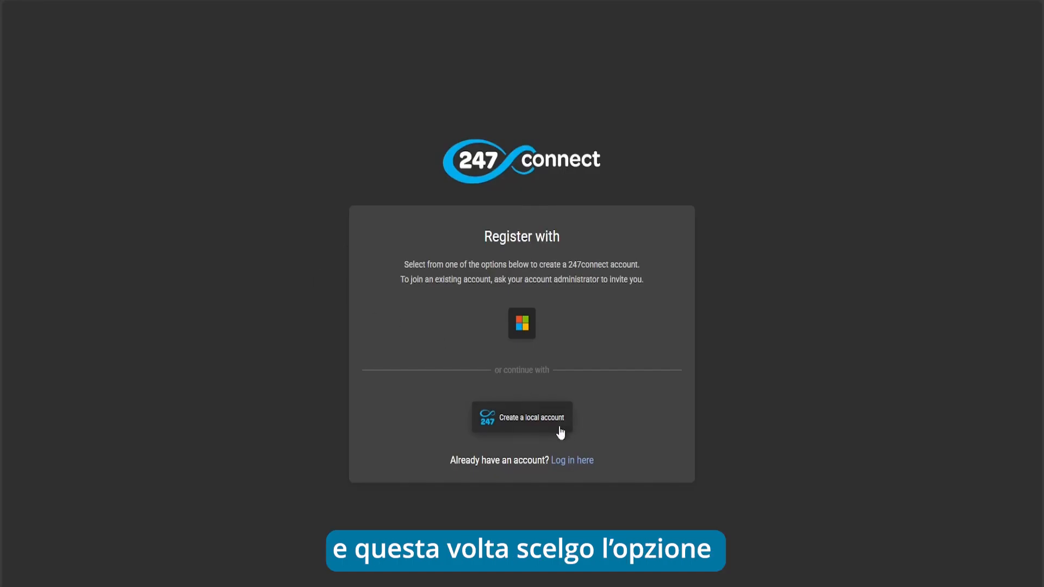
pyautogui.click(520, 422)
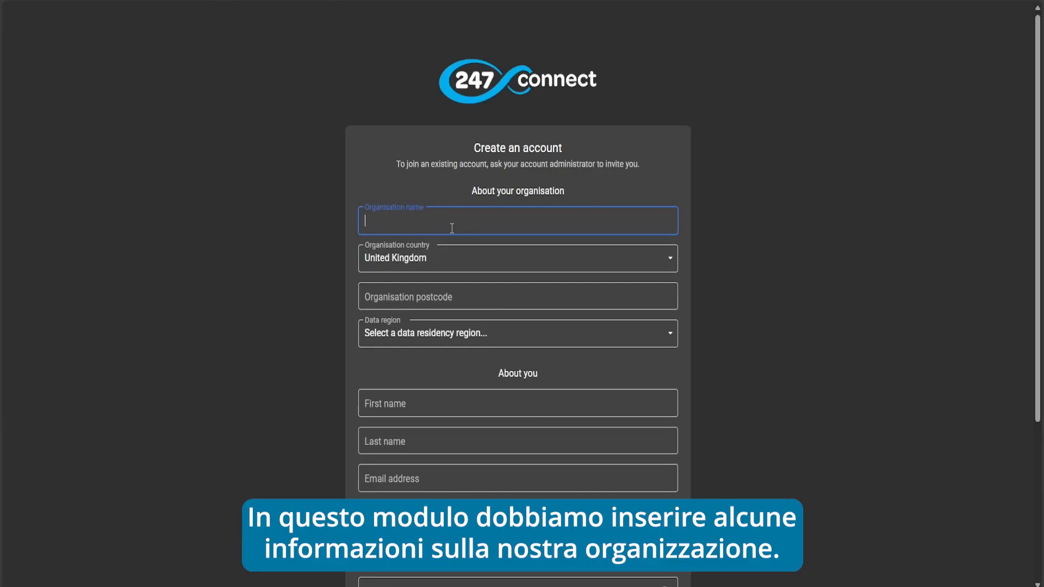
# Enter organisation '247connect demo', keep United Kingdom, add the postcode, and choose UK South data region
pyautogui.write('2')
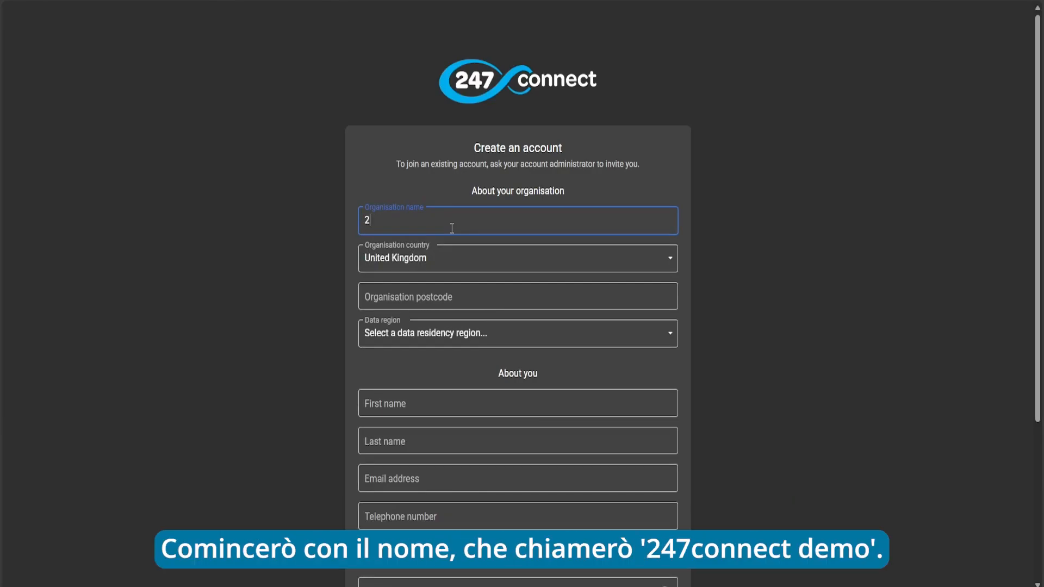
pyautogui.write('47connect demo')
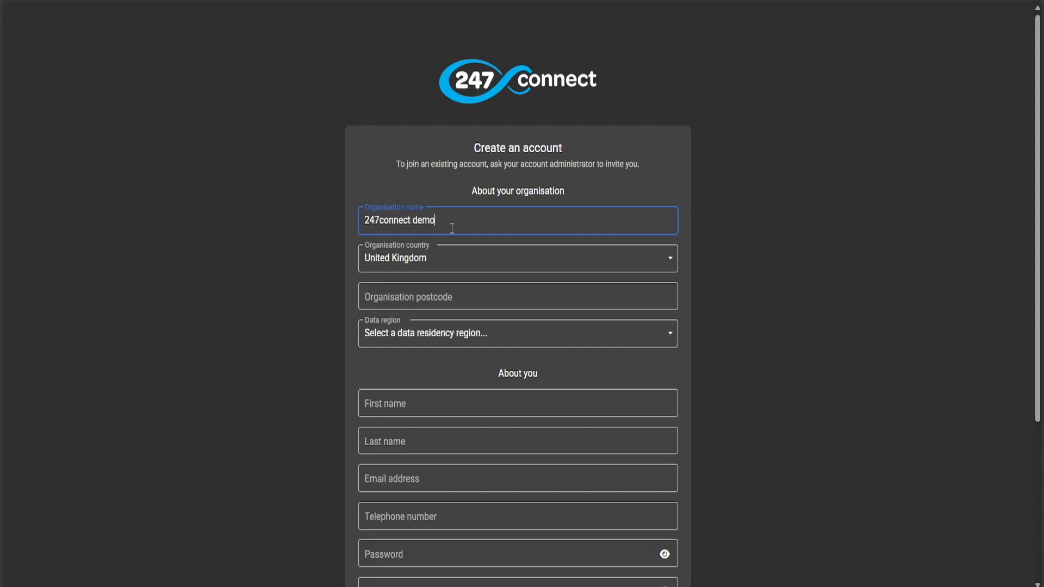
pyautogui.click(444, 259)
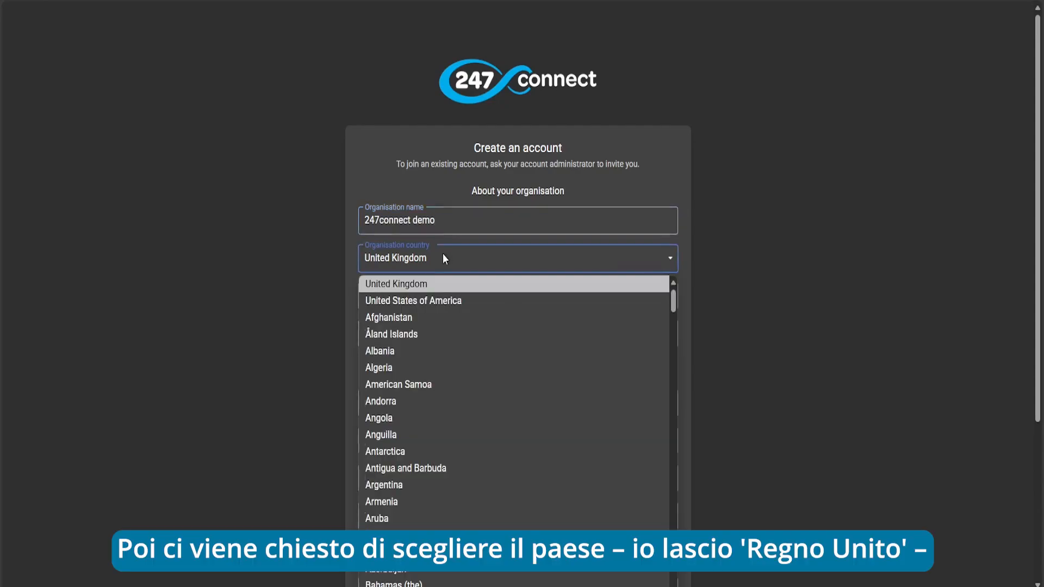
pyautogui.click(438, 285)
pyautogui.click(433, 293)
pyautogui.write('PE6 8NE')
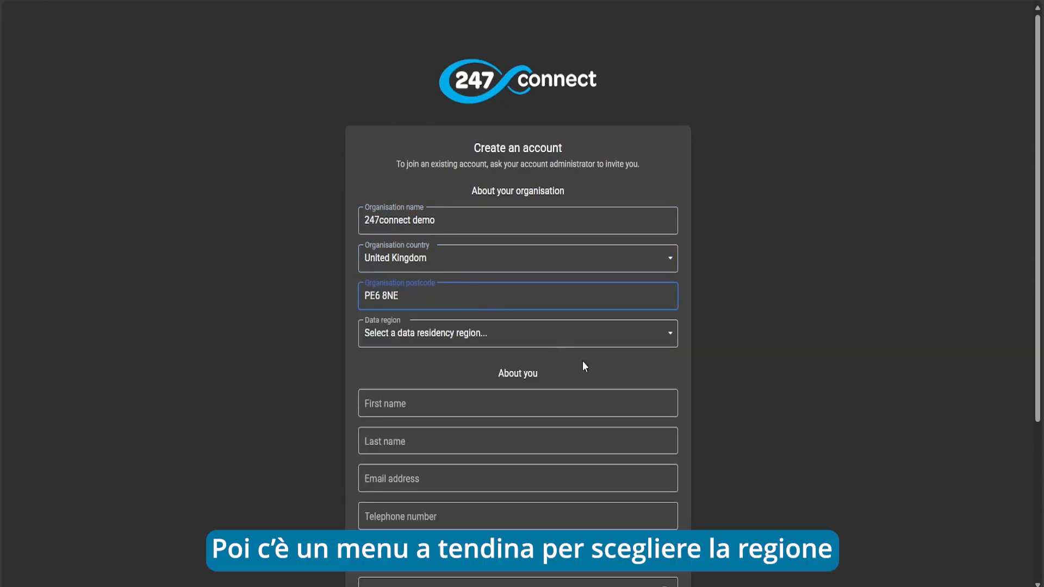
pyautogui.click(568, 337)
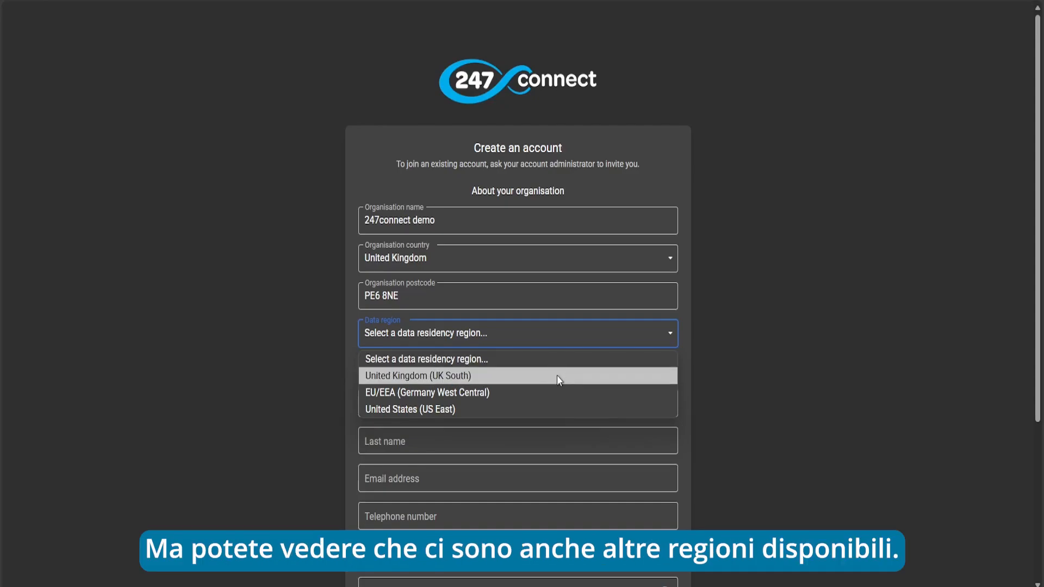
pyautogui.click(556, 375)
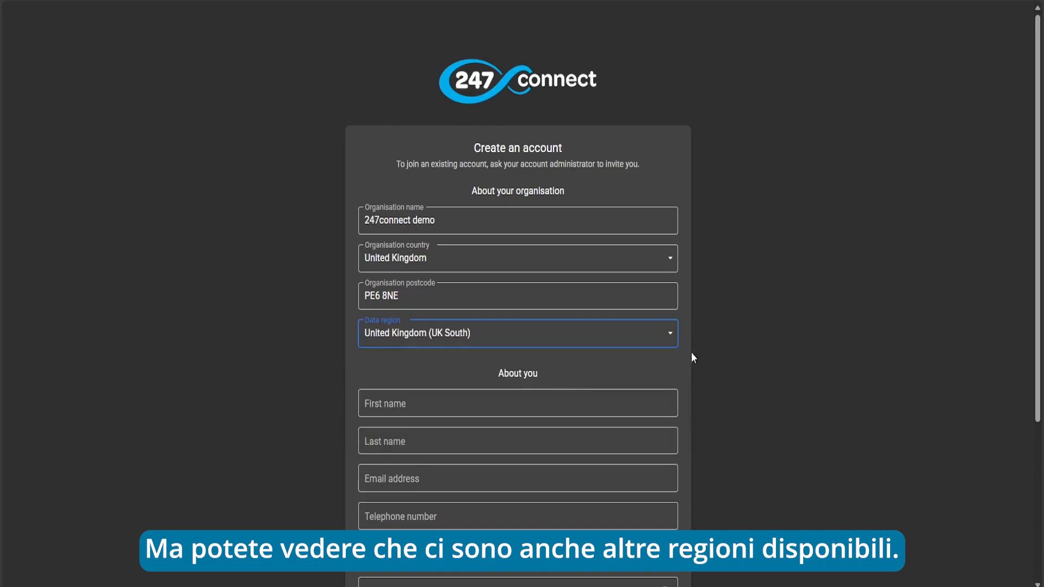
pyautogui.scroll(-1, 701, 352)
pyautogui.scroll(-2, 701, 352)
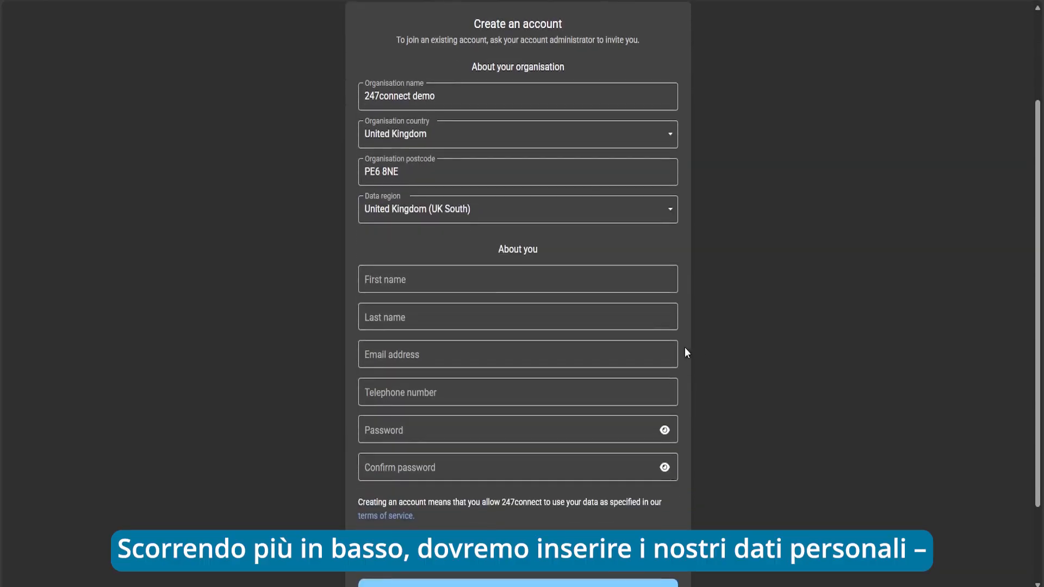
# Fill in the user's first and last name, e-mail address and telephone number
pyautogui.click(395, 279)
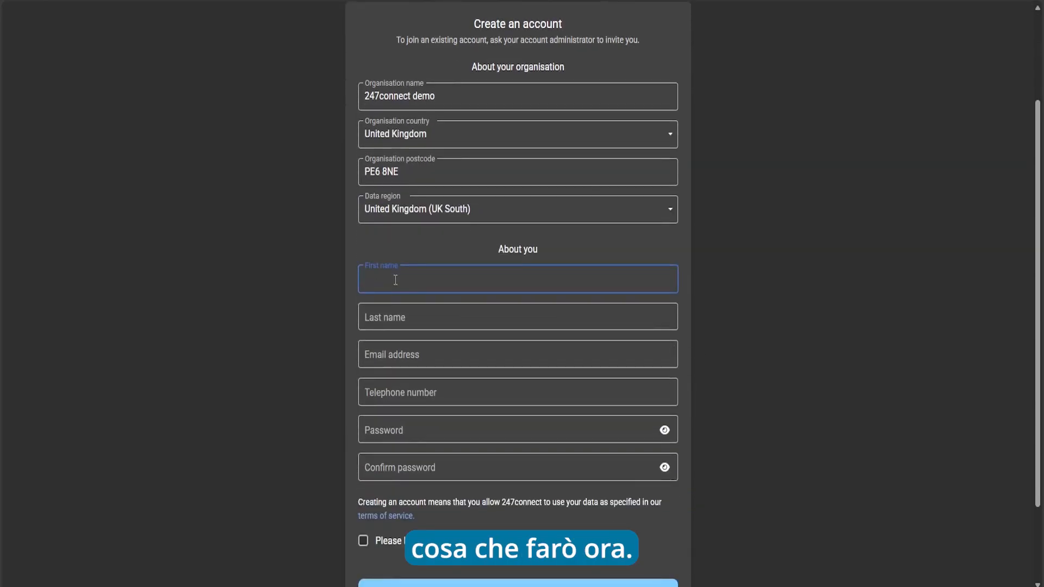
pyautogui.press('Tab')
pyautogui.click(490, 349)
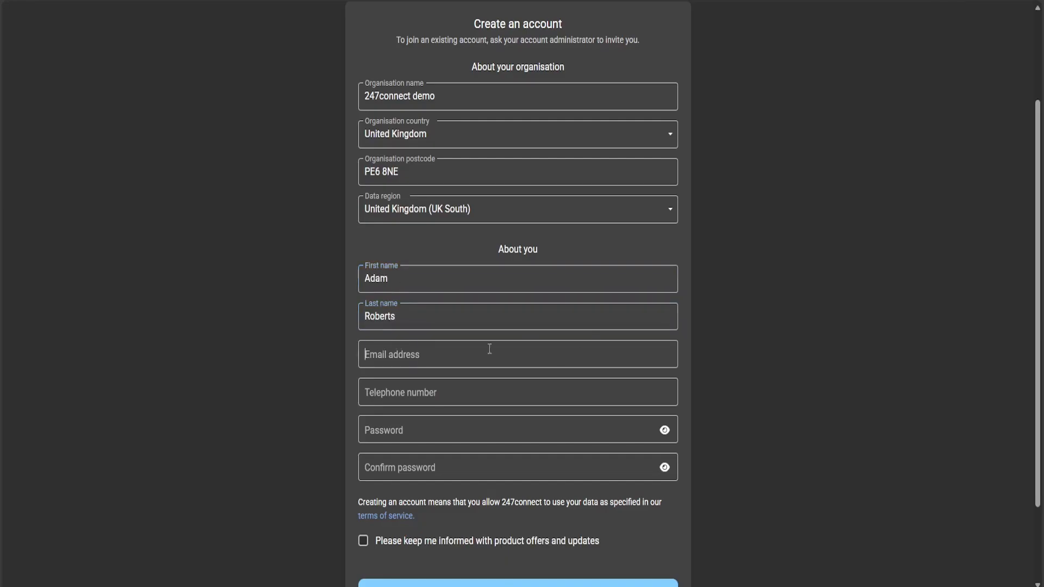
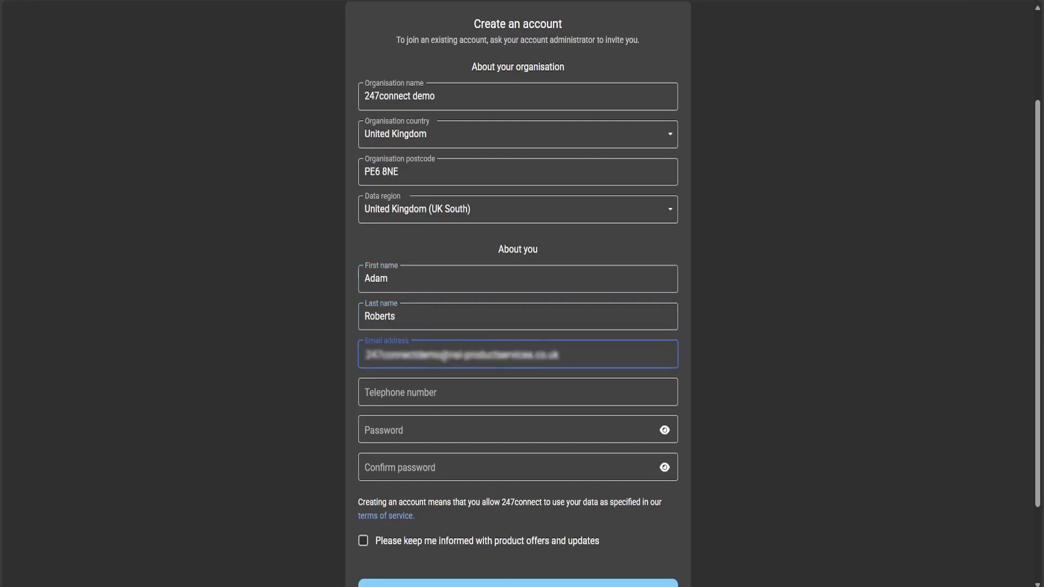
pyautogui.click(265, 403)
pyautogui.click(424, 395)
# Set and confirm the account password, opt in to product offers, and register
pyautogui.click(403, 430)
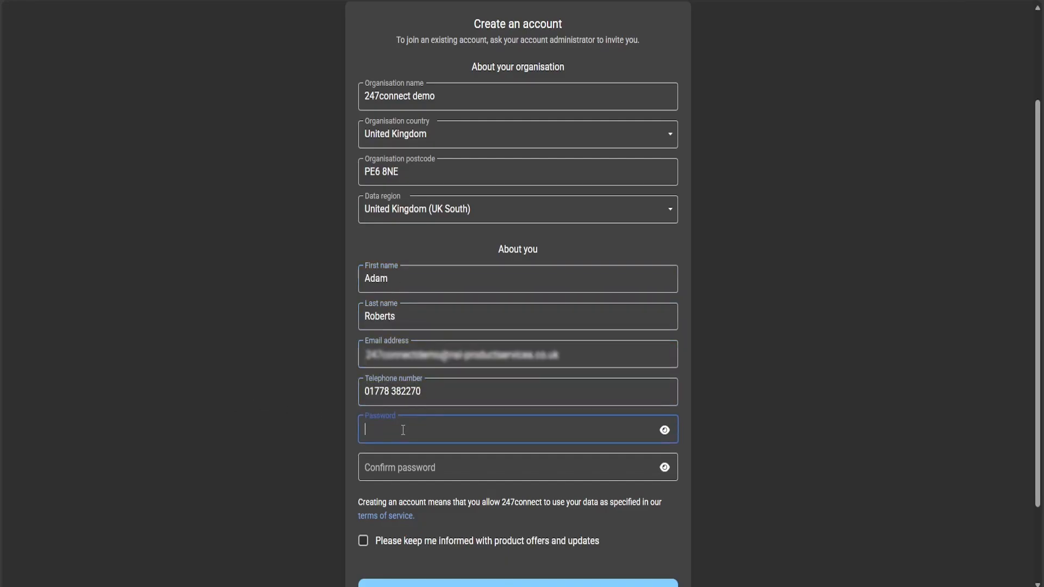
pyautogui.write('•••••••••••')
pyautogui.press('Tab')
pyautogui.write('•••••••••••')
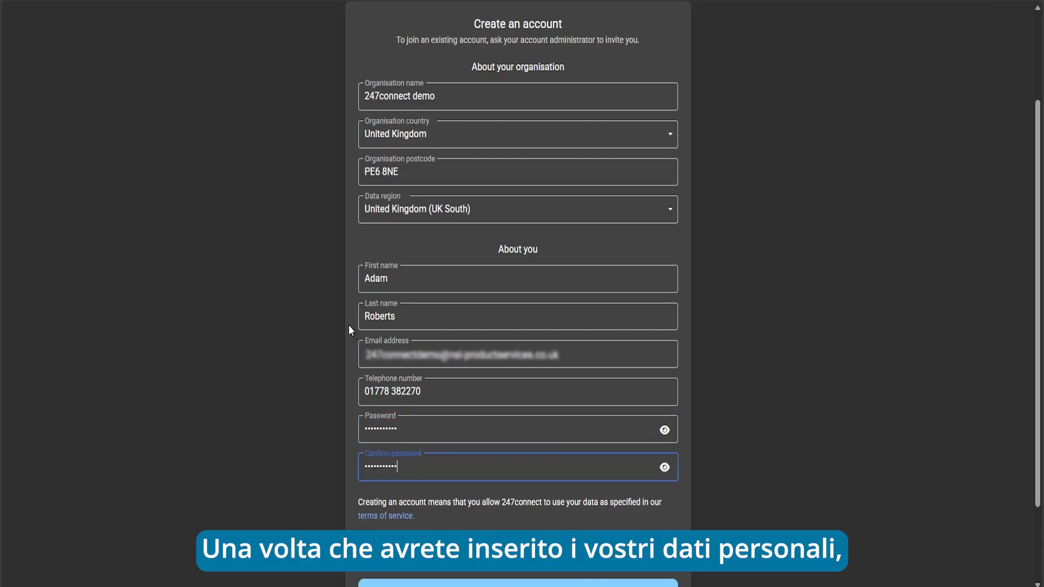
pyautogui.scroll(-1, 343, 320)
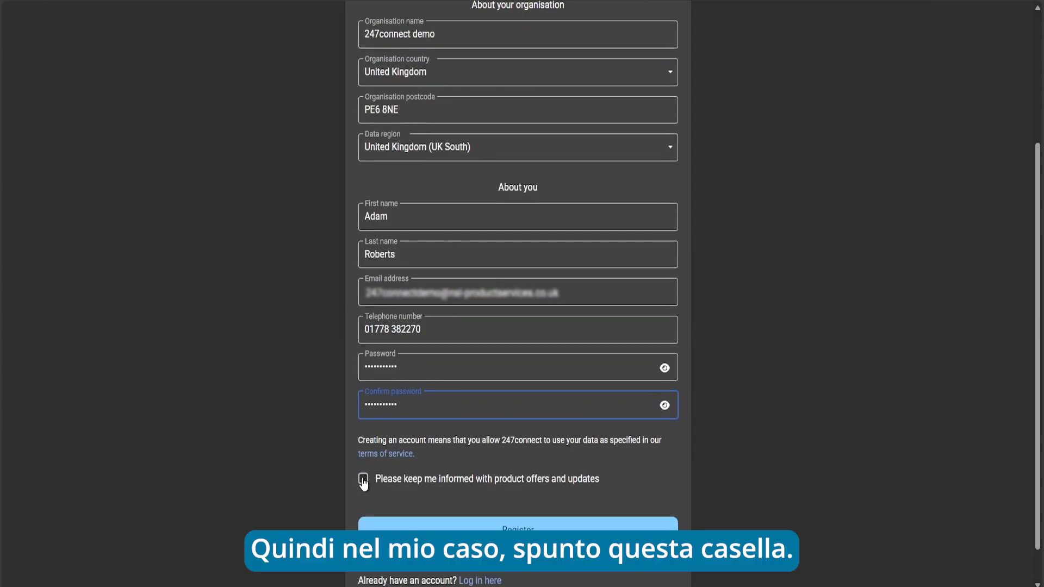
pyautogui.click(362, 481)
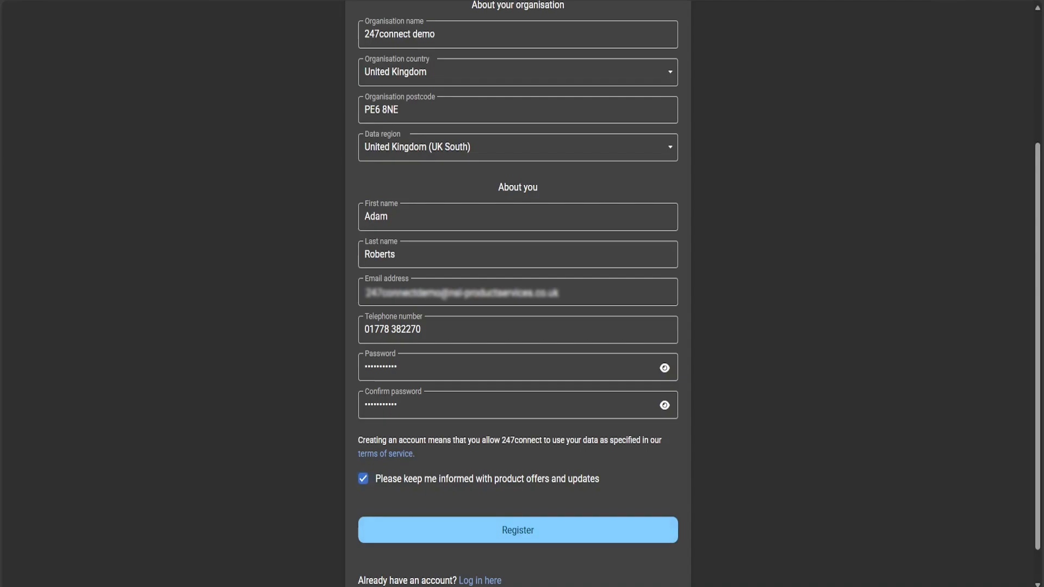
pyautogui.click(501, 531)
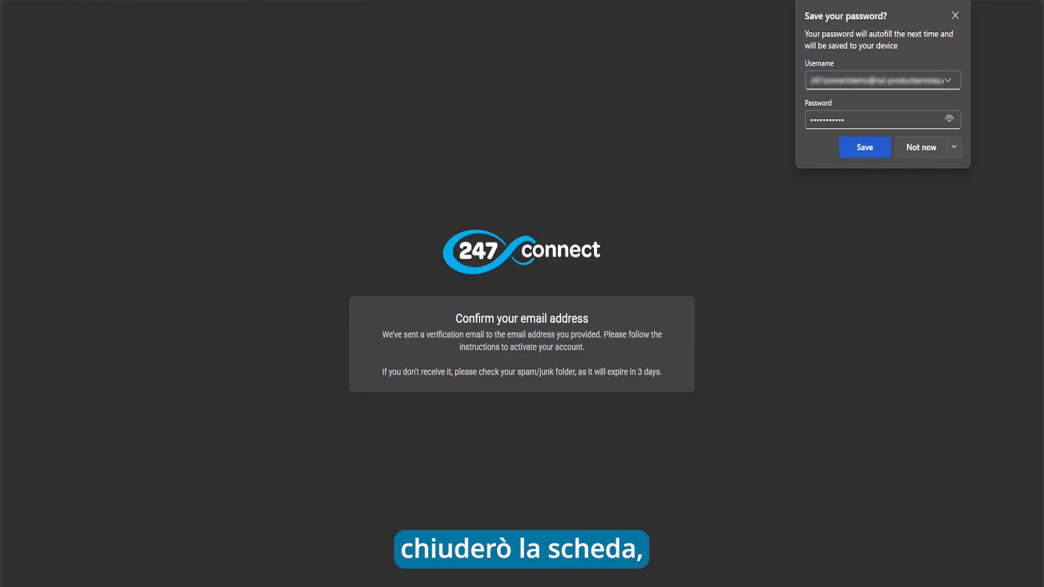
# Close the confirmation tab and log in with the new account's e-mail and password
pyautogui.hotkey('ctrl', 'w')
pyautogui.click(846, 23)
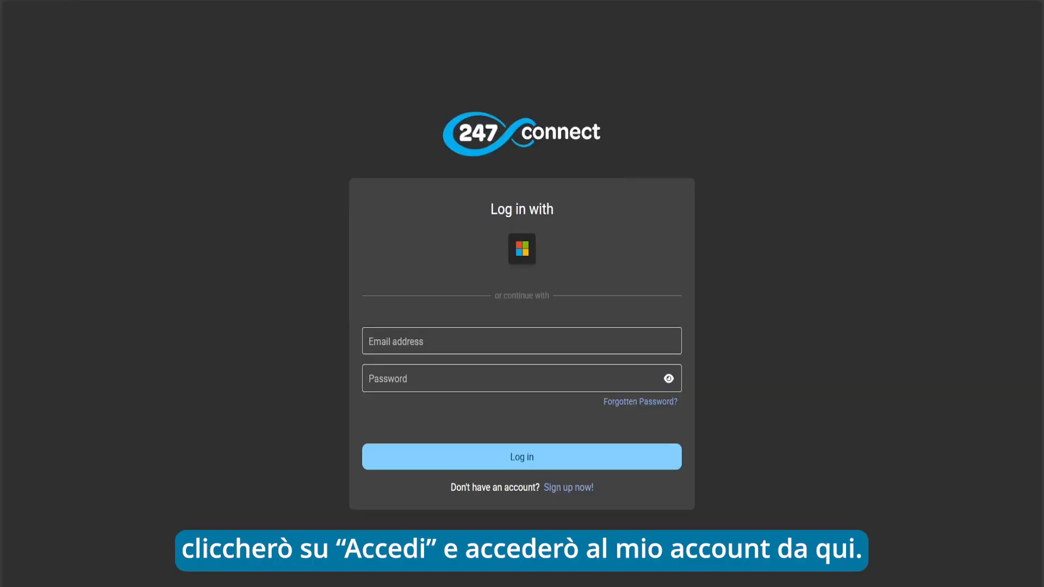
pyautogui.click(517, 340)
pyautogui.hotkey('ctrl', 'v')
pyautogui.press('Tab')
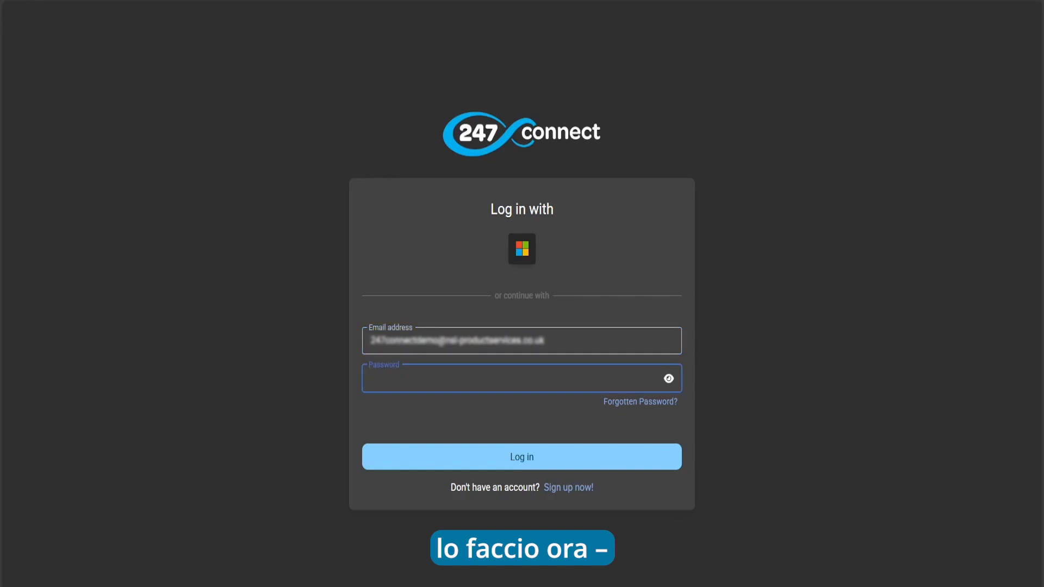
pyautogui.write('•••••••••••')
pyautogui.click(537, 458)
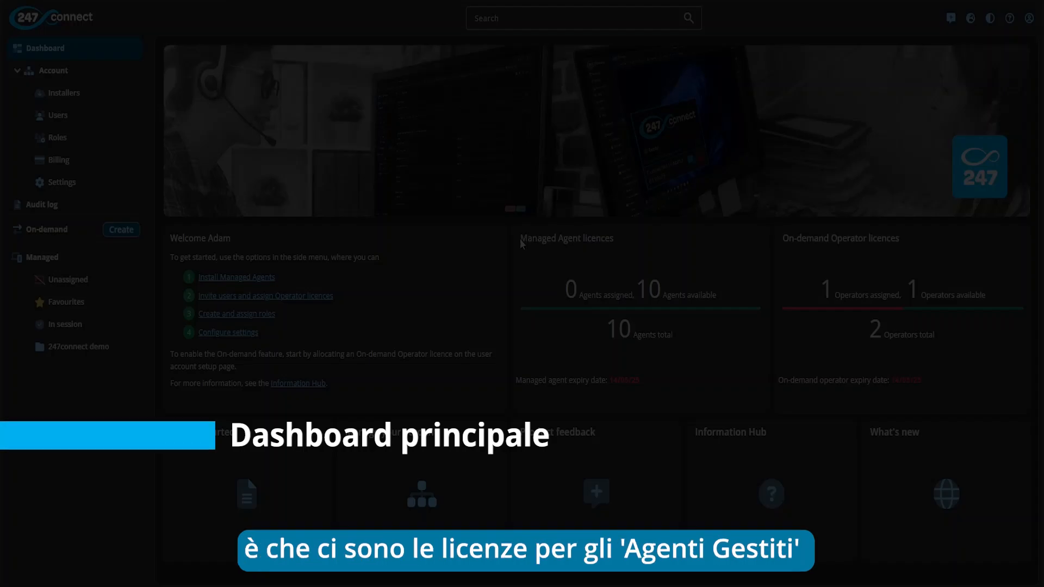
pyautogui.moveTo(520, 238); pyautogui.dragTo(616, 240)
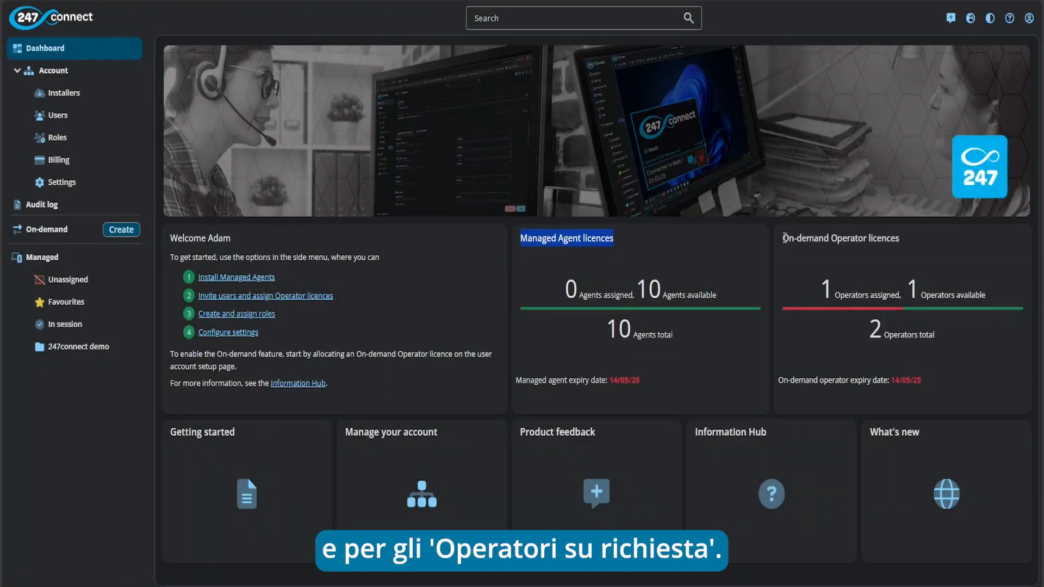
pyautogui.moveTo(783, 238); pyautogui.dragTo(900, 238)
pyautogui.click(630, 243)
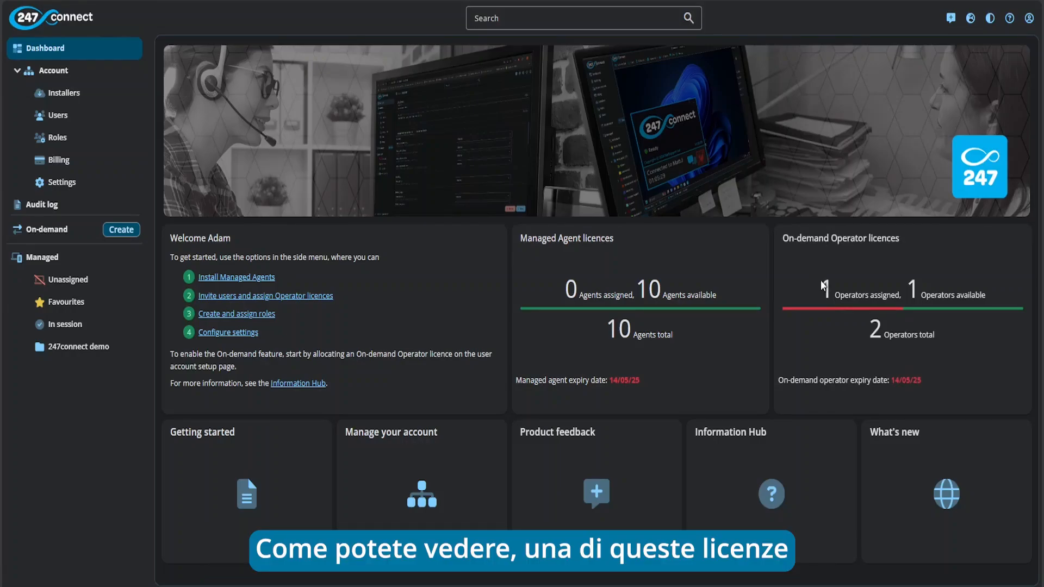
pyautogui.moveTo(819, 288); pyautogui.dragTo(898, 295)
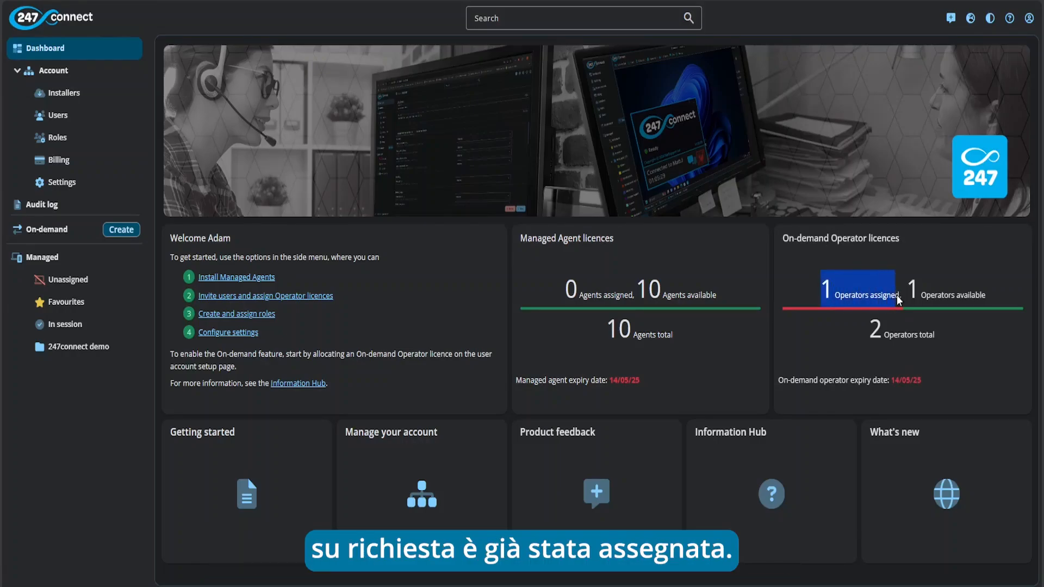
pyautogui.click(860, 262)
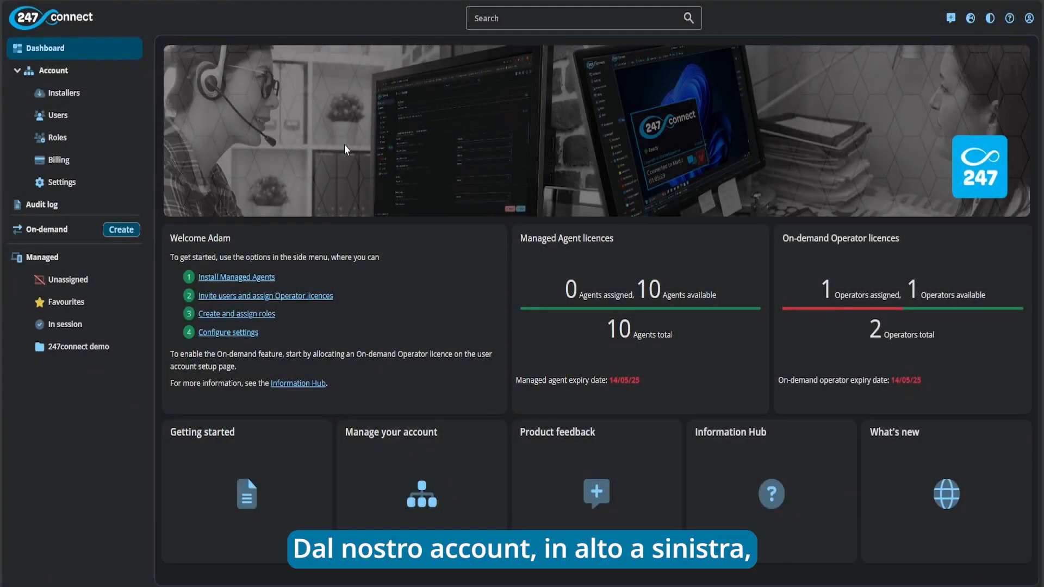
# Go to Account > Installers and show the Control installers for Windows, macOS and iOS
pyautogui.click(95, 103)
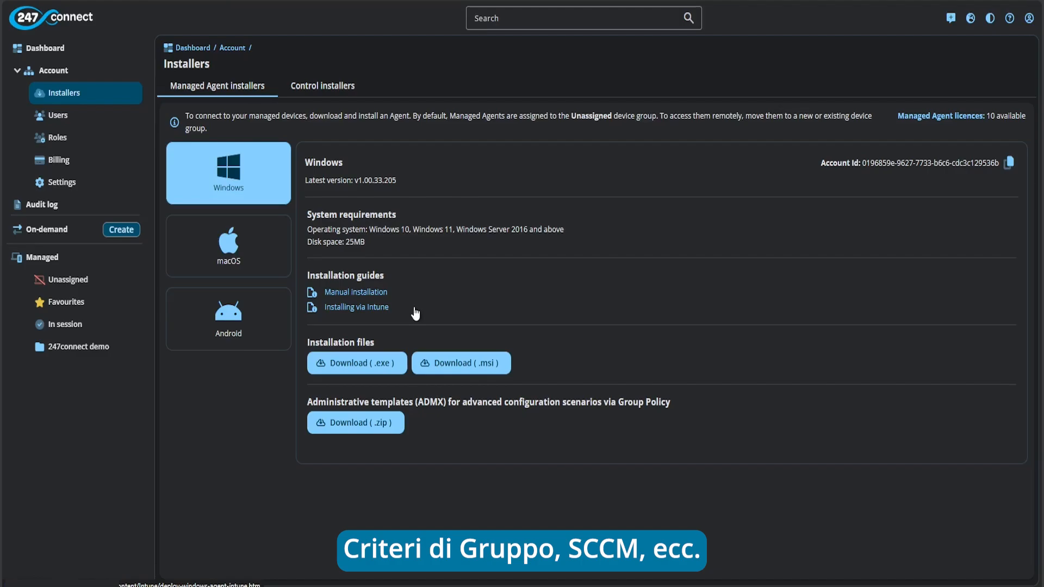
pyautogui.click(324, 87)
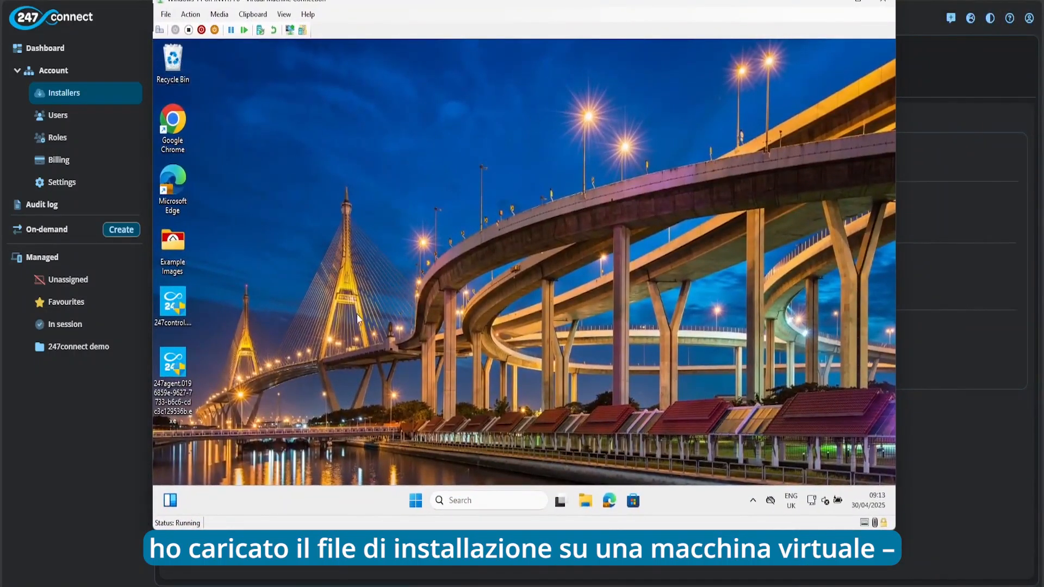
# Run the 247agent installer on the VM, approving UAC and completing Next, Install, Finish
pyautogui.doubleClick(173, 374)
pyautogui.click(455, 372)
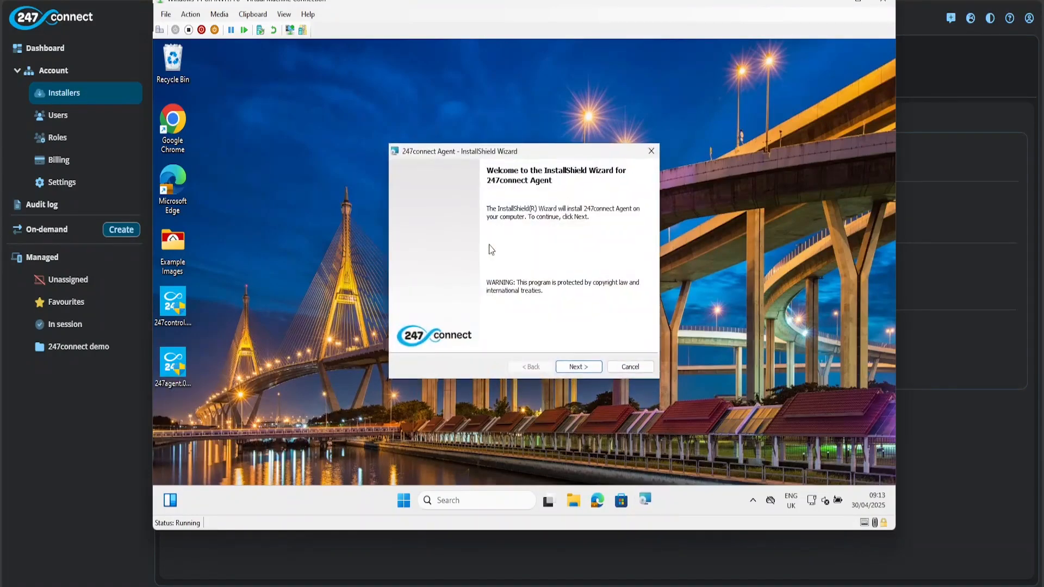
pyautogui.click(587, 369)
pyautogui.click(588, 372)
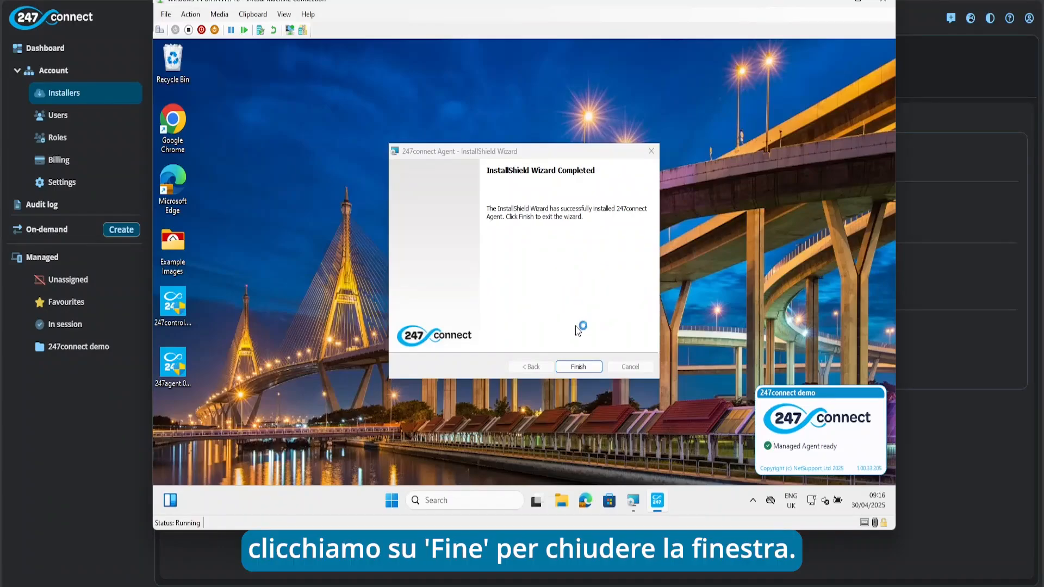
pyautogui.click(581, 367)
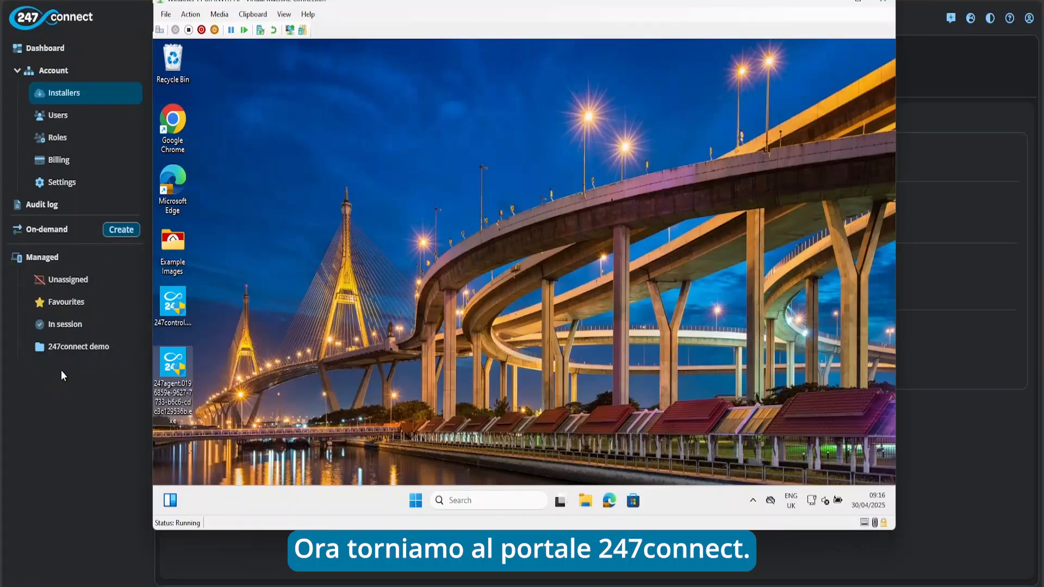
# Return to the portal, check AR-WIN11 under Unassigned, then open the 247connect demo group
pyautogui.click(87, 388)
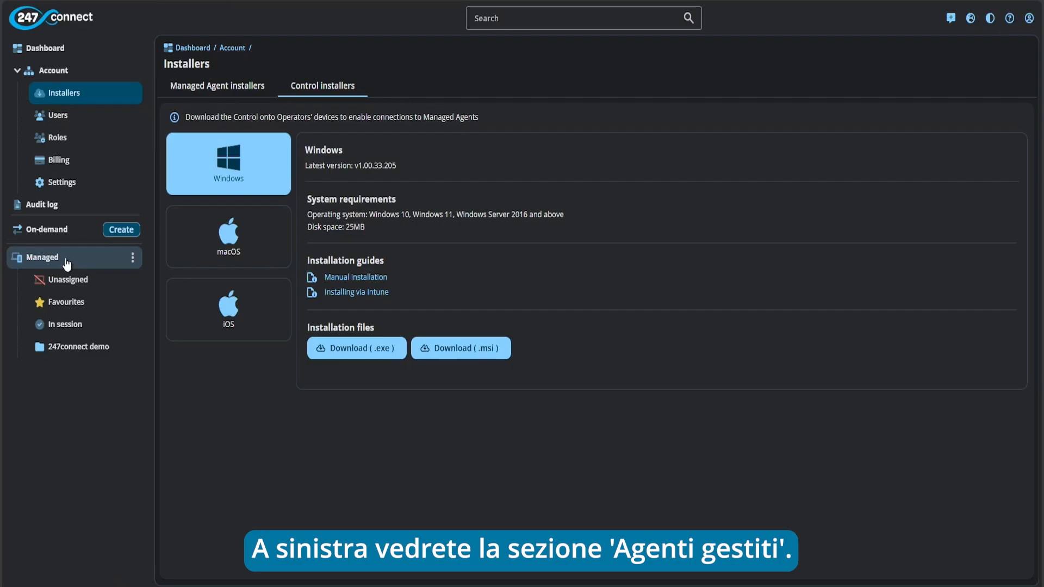
pyautogui.click(98, 286)
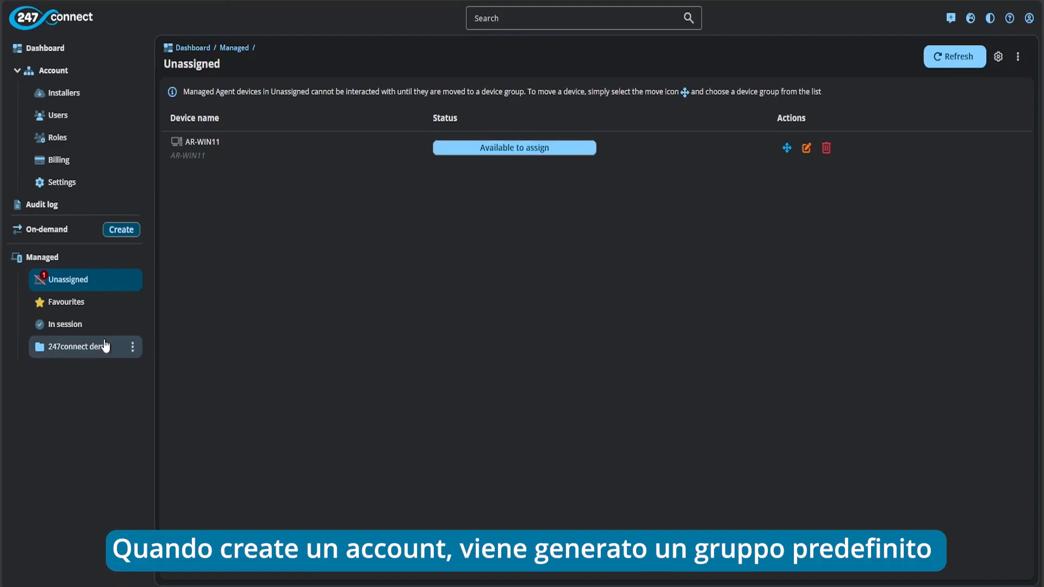
pyautogui.click(82, 346)
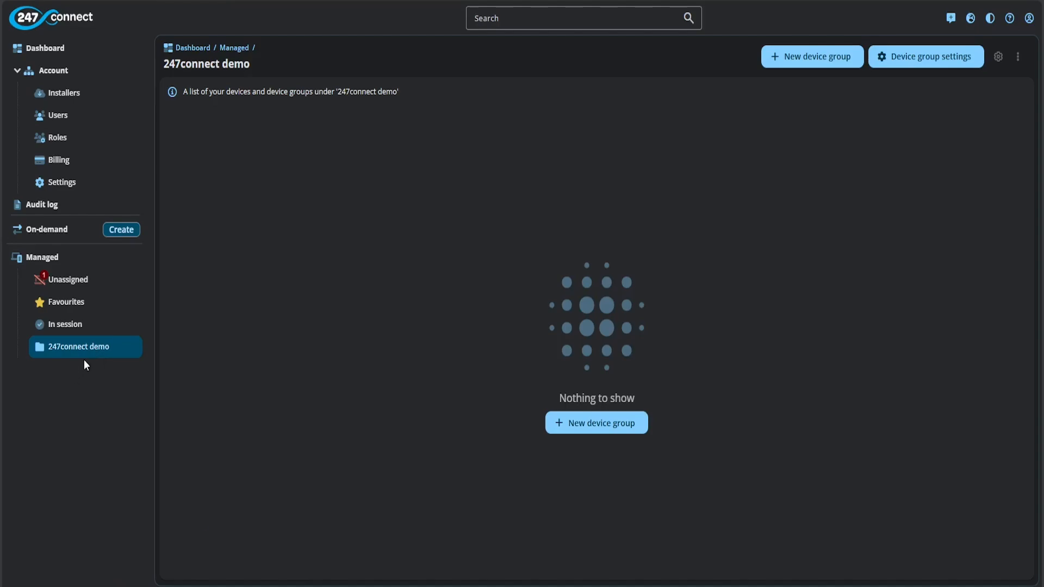
# Create device group 'Demo' with the default icon colour, save it, and open its page
pyautogui.moveTo(133, 350)
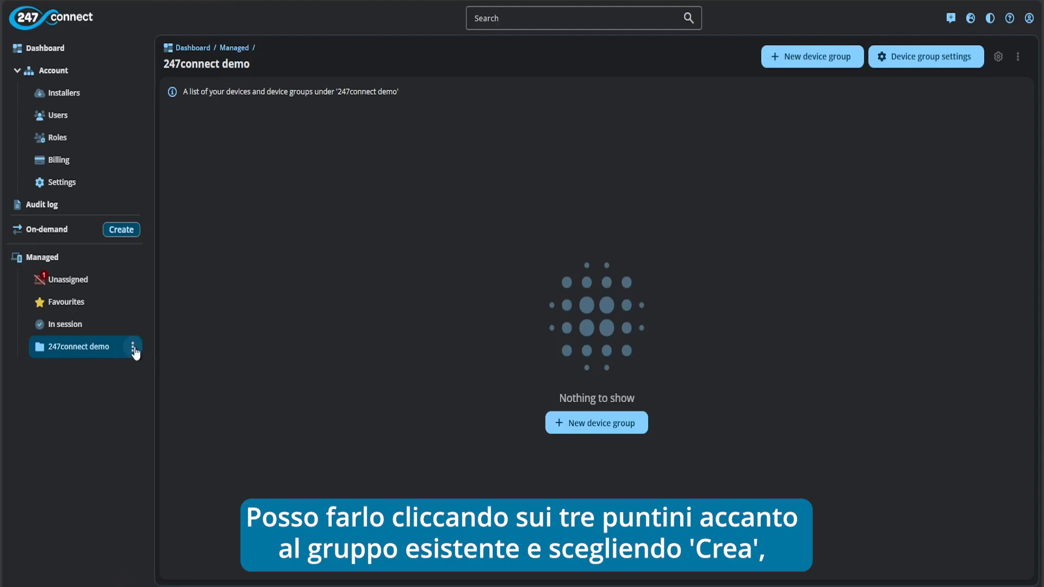
pyautogui.click(134, 348)
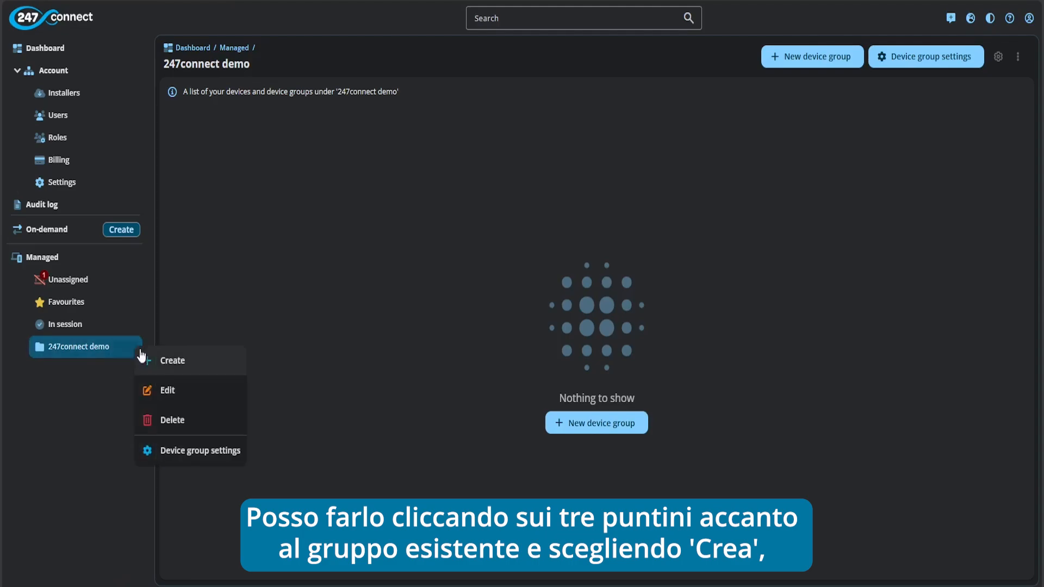
pyautogui.click(482, 239)
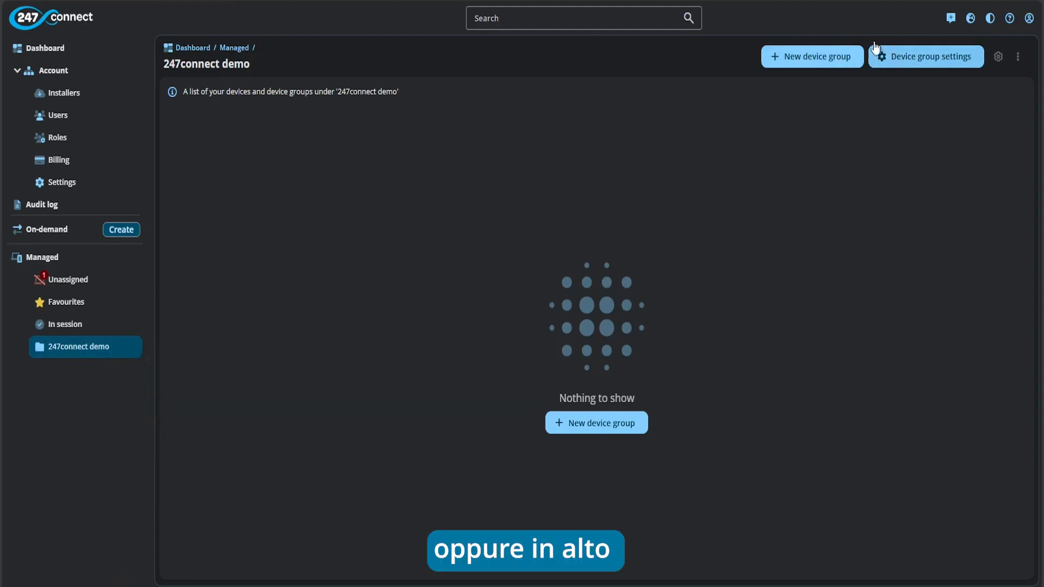
pyautogui.click(802, 61)
pyautogui.click(471, 246)
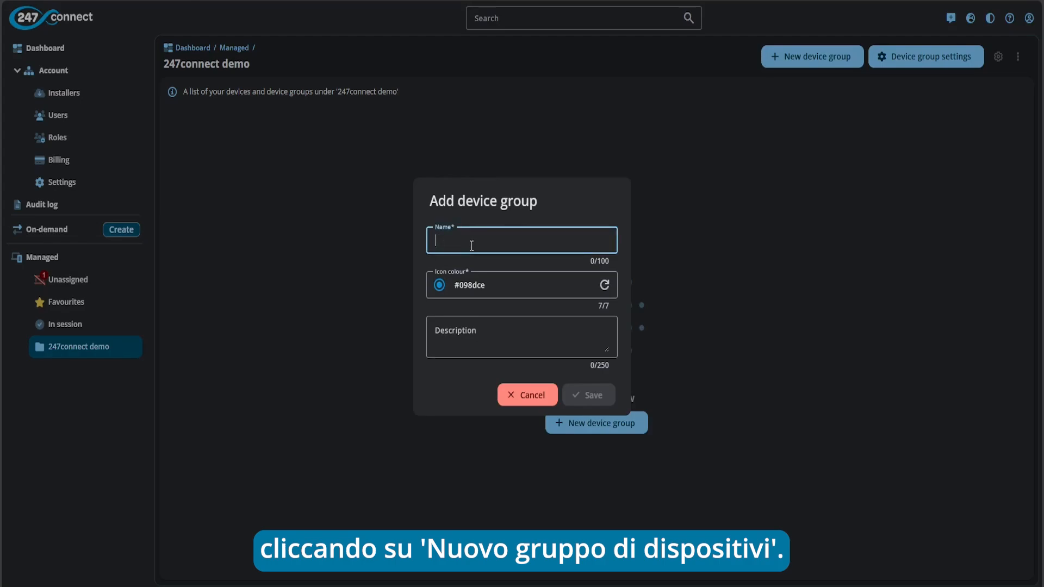
pyautogui.write('D')
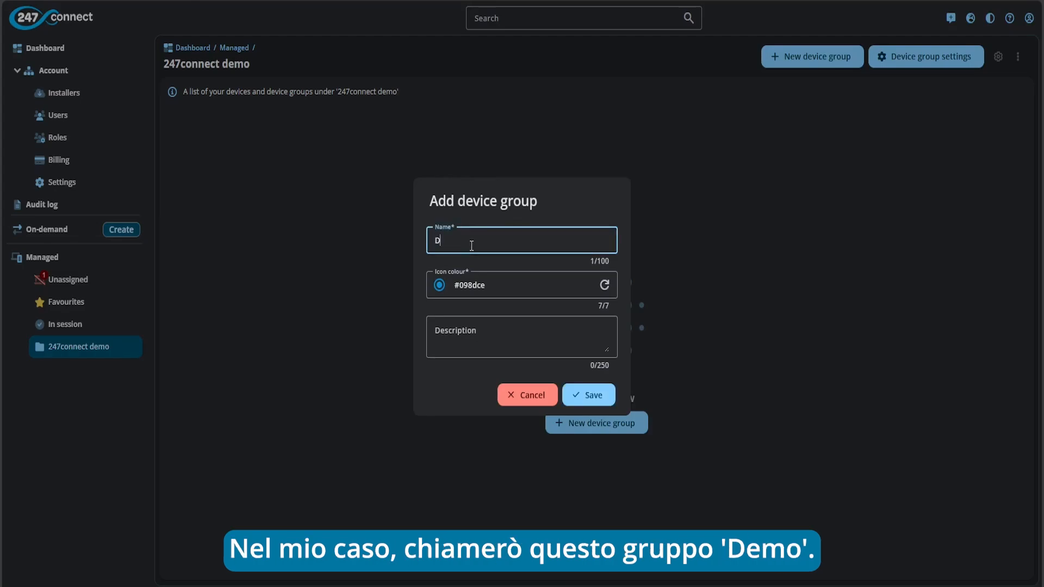
pyautogui.write('emo')
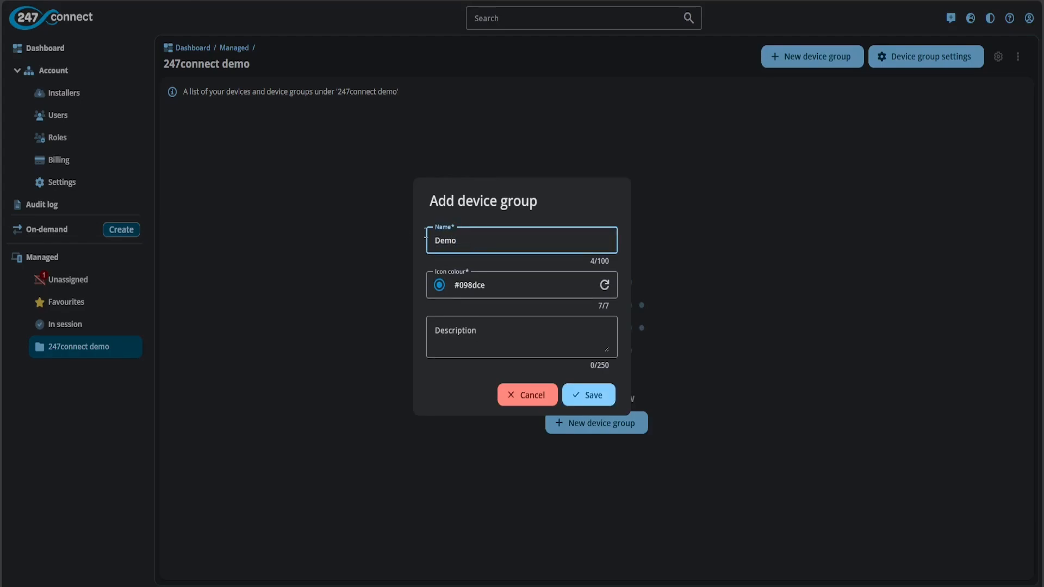
pyautogui.click(608, 284)
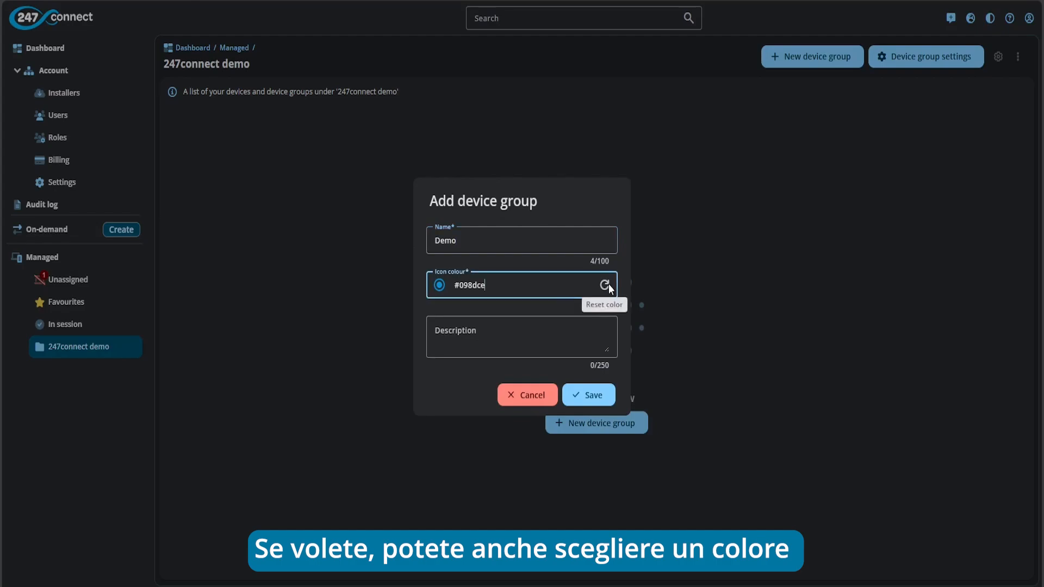
pyautogui.click(486, 334)
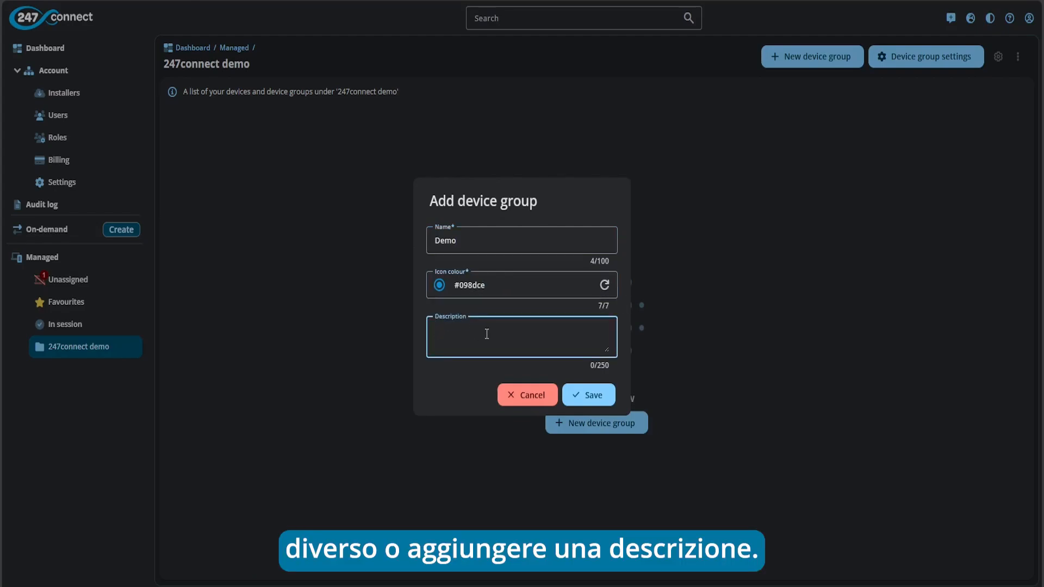
pyautogui.click(599, 399)
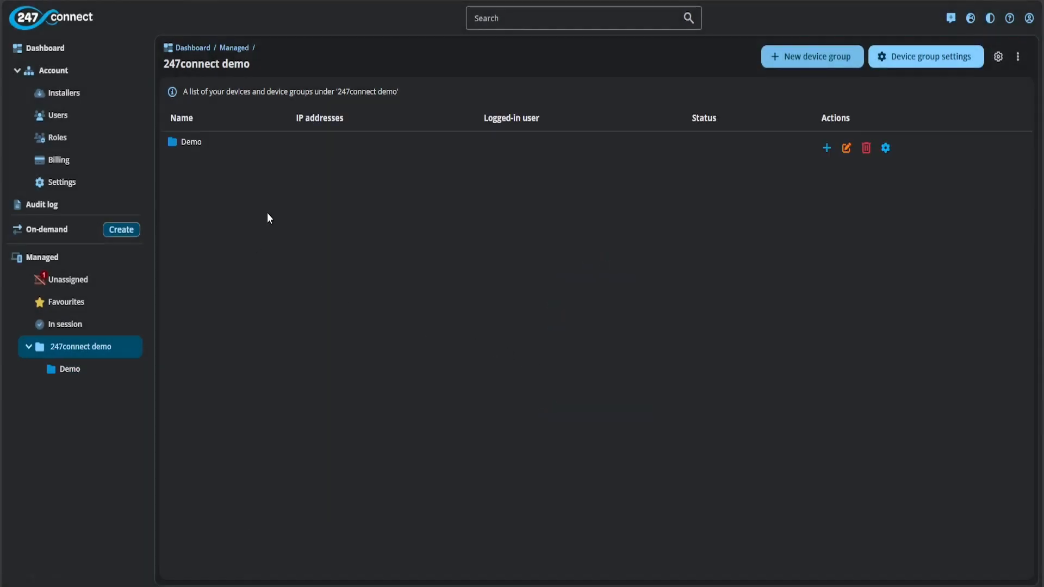
pyautogui.click(87, 373)
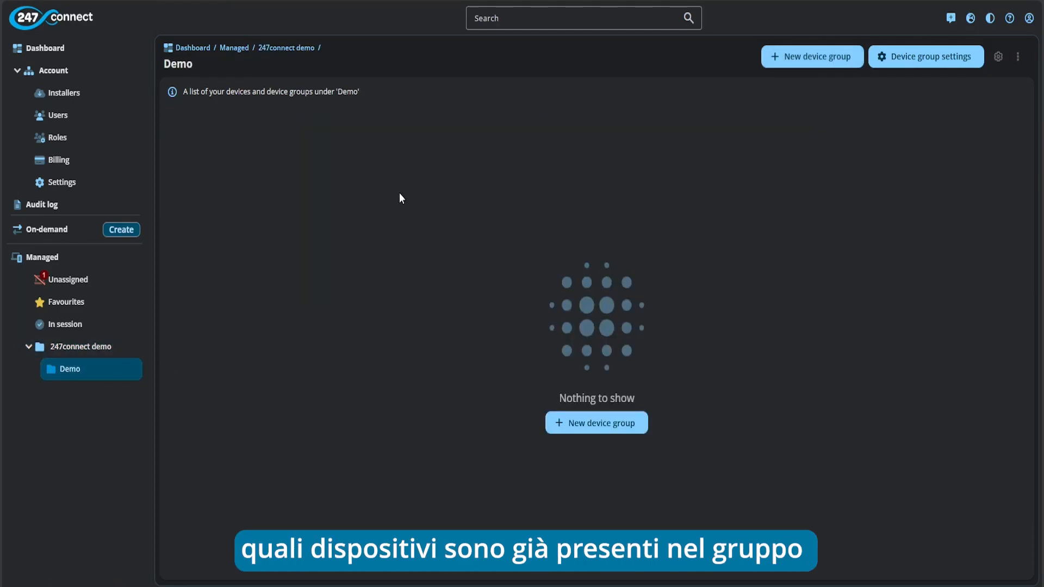
# Move AR-WIN11 from the Unassigned list into the Demo group
pyautogui.click(95, 286)
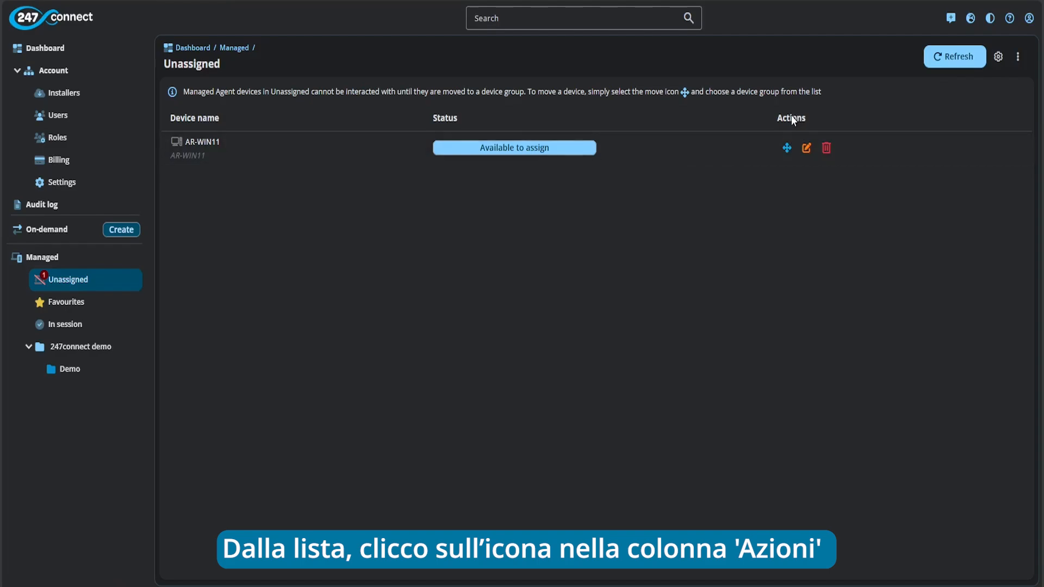
pyautogui.click(786, 148)
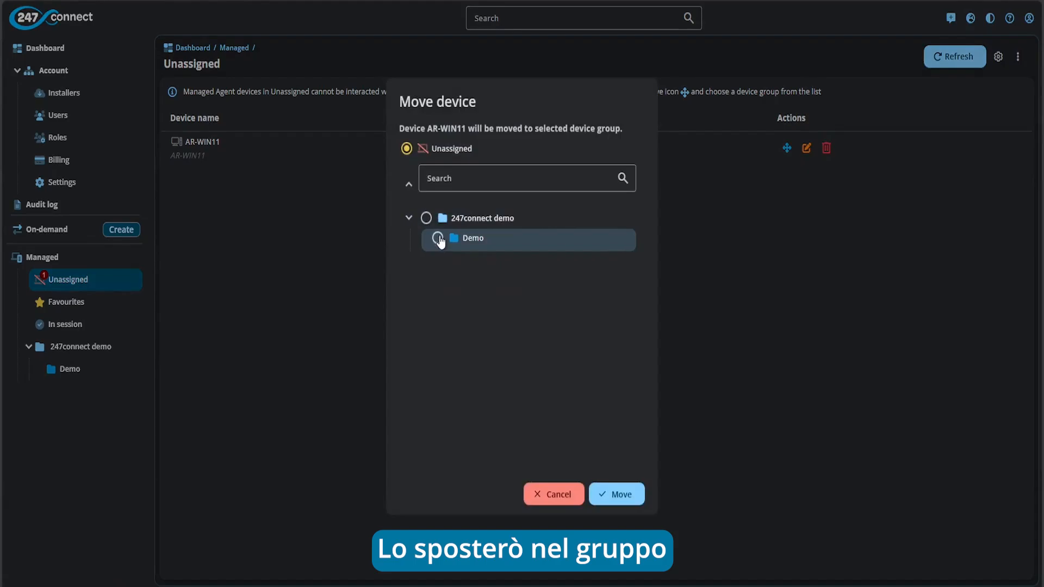
pyautogui.click(437, 238)
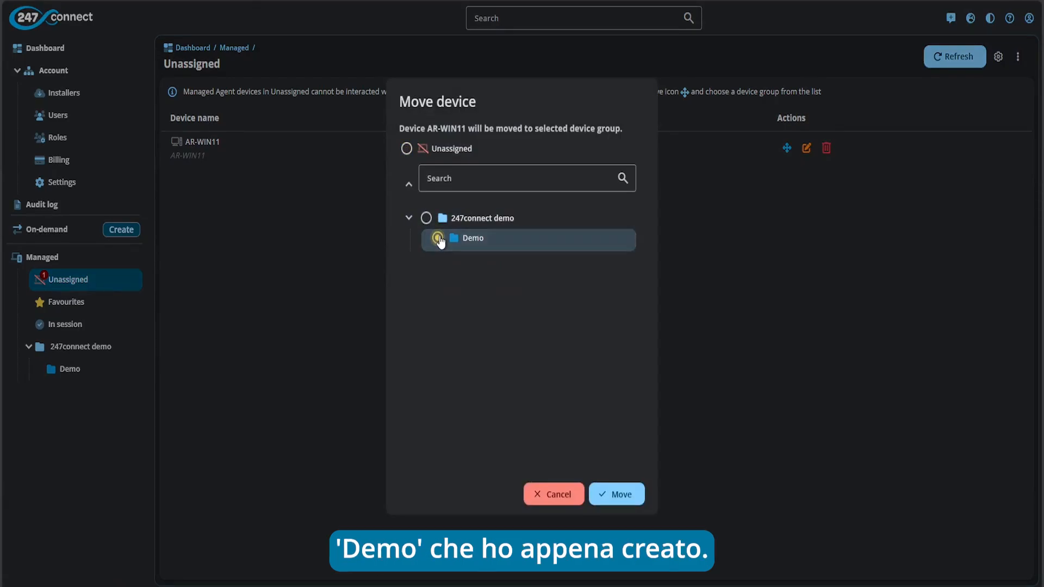
pyautogui.click(620, 495)
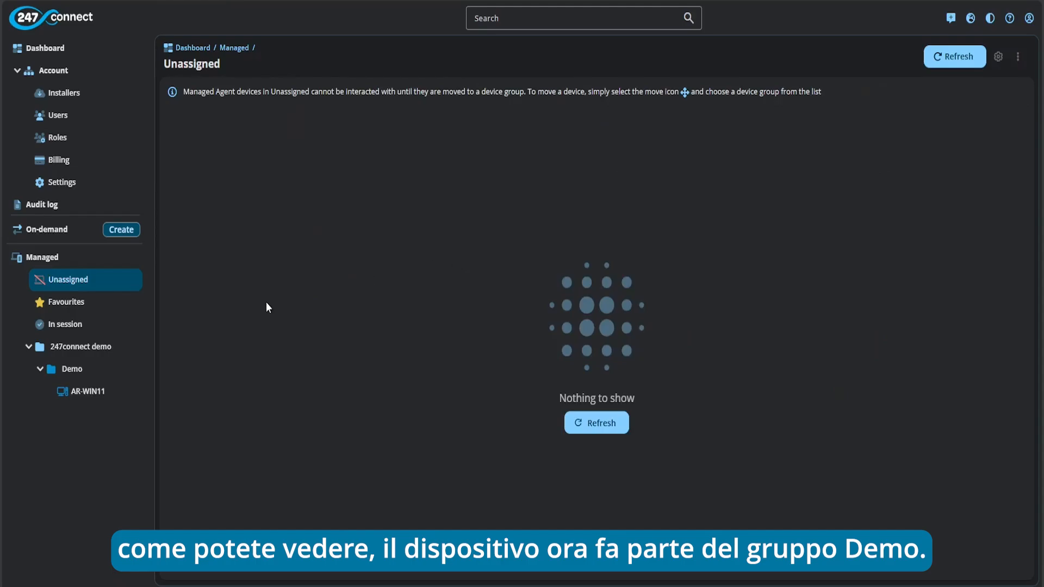
# Open the device details page for AR-WIN11 under the Demo group
pyautogui.click(84, 391)
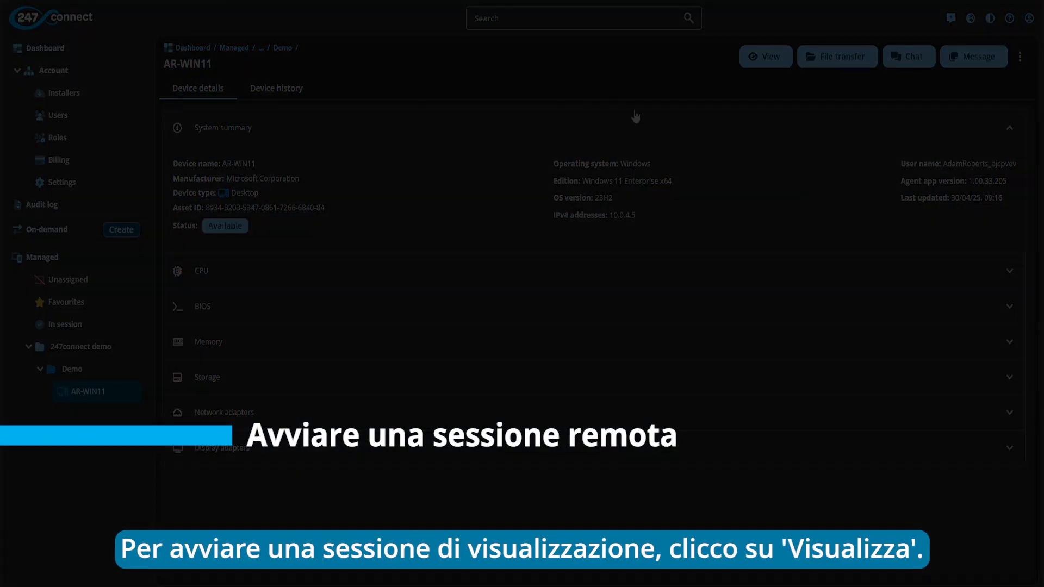
# Start a remote view of AR-WIN11 and let the browser launch 247connect Remote
pyautogui.click(764, 56)
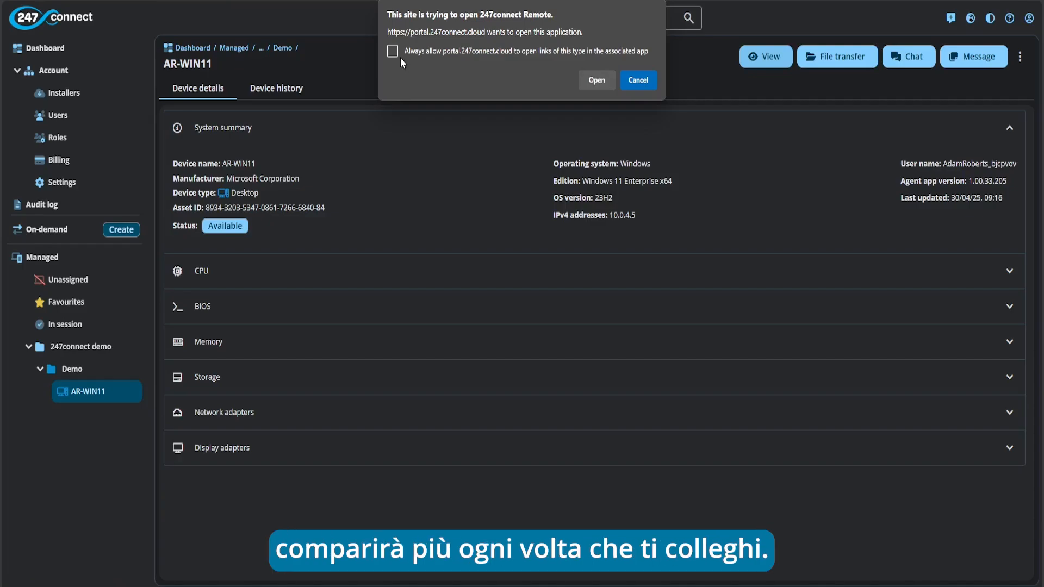
pyautogui.click(599, 81)
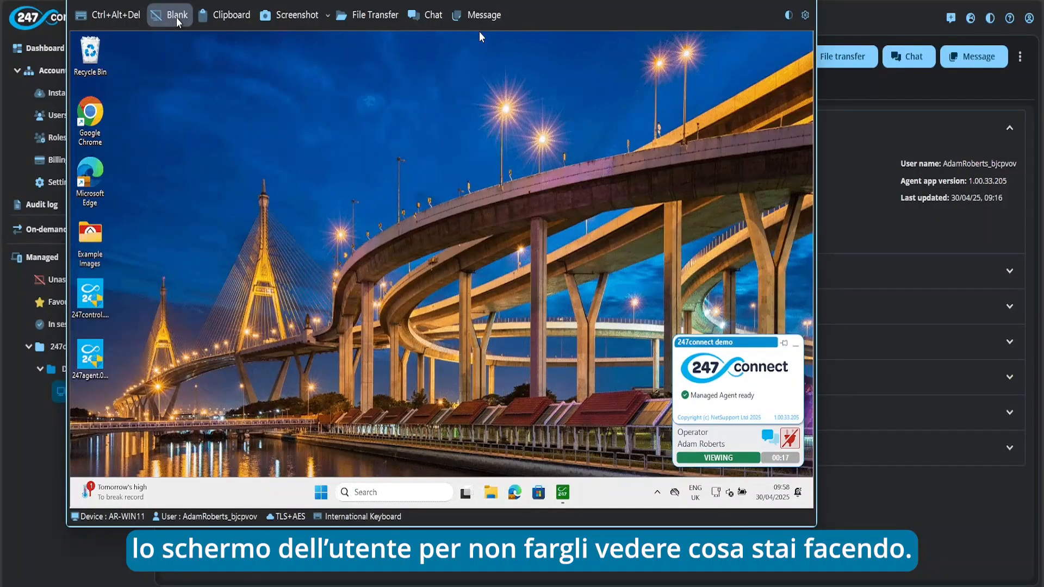
# Check the Clipboard options, then switch the AR-WIN11 viewer to full screen and back to windowed
pyautogui.click(229, 16)
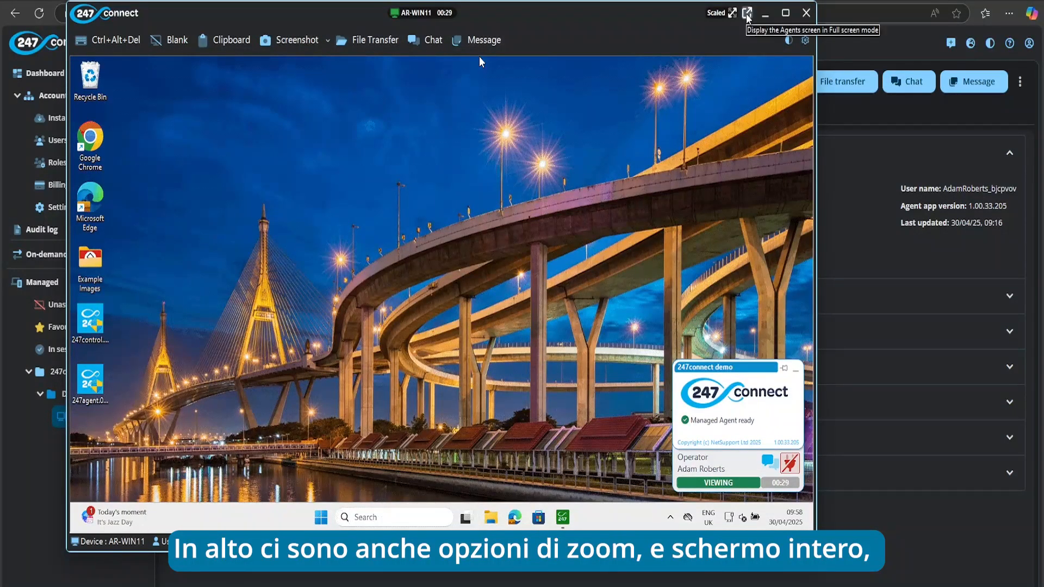
pyautogui.click(747, 13)
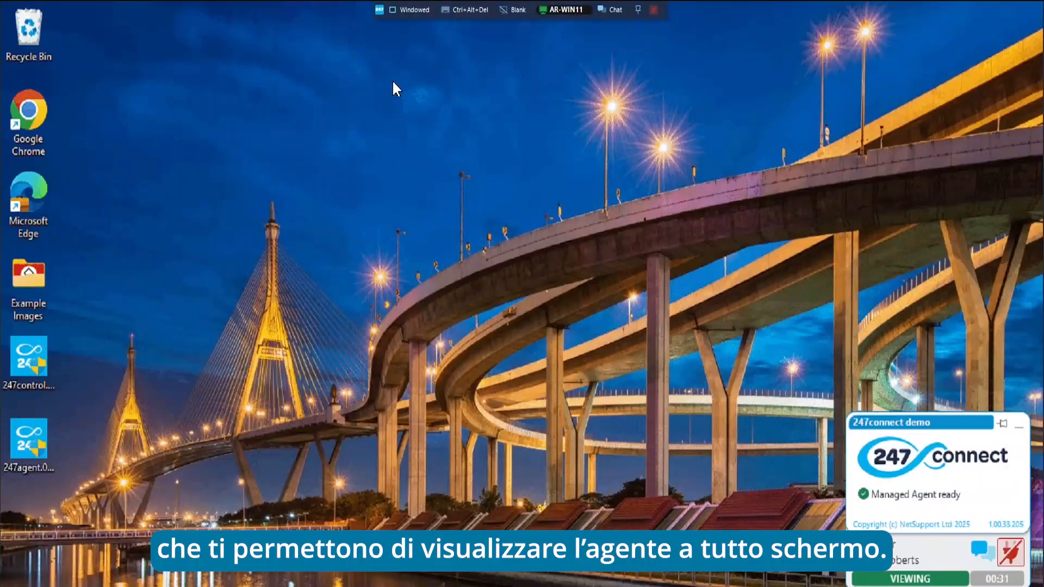
pyautogui.click(405, 11)
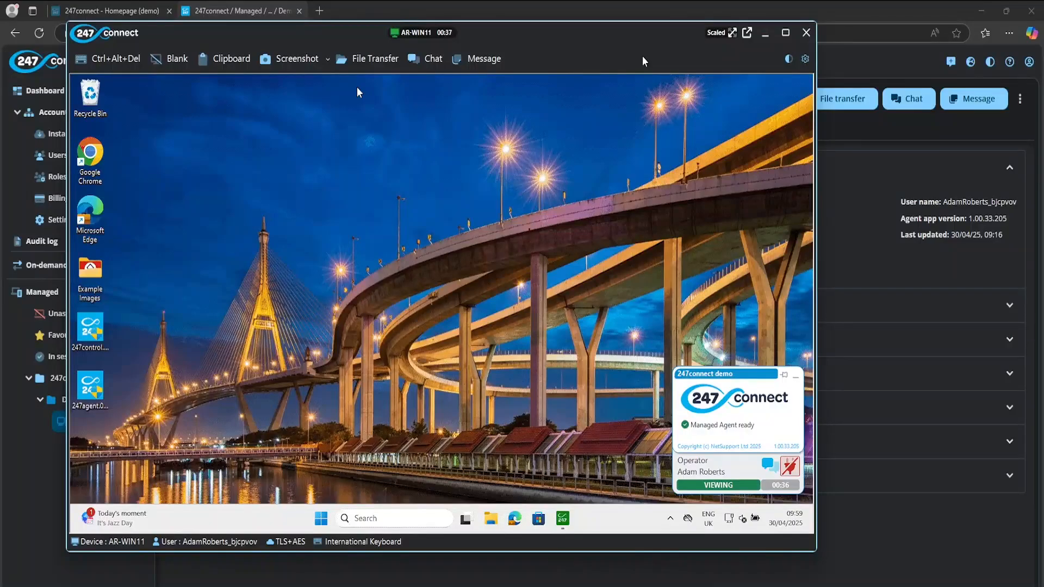
# Close the remote viewer and return to the Demo group's device list
pyautogui.click(806, 32)
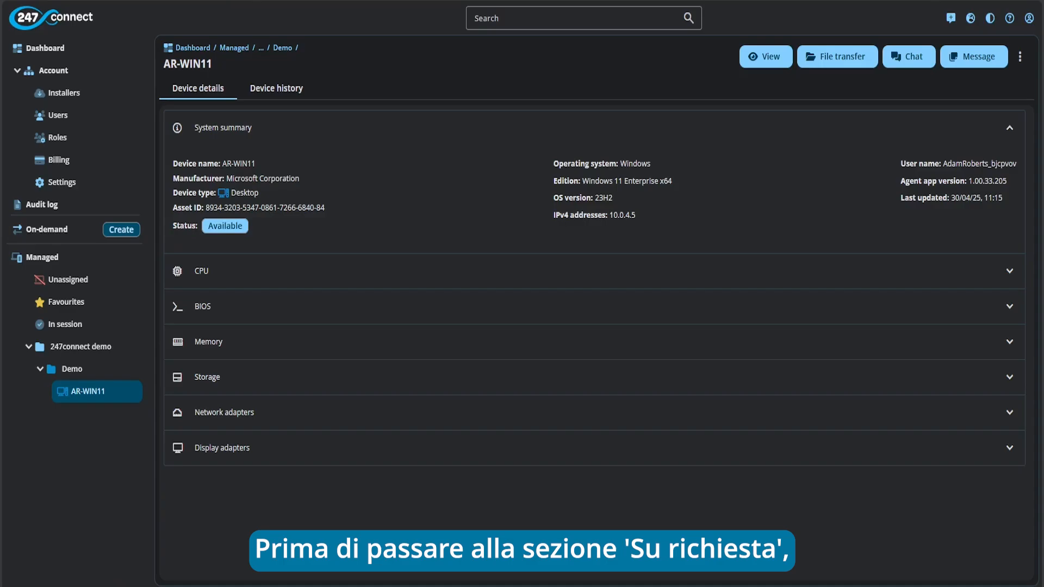
pyautogui.click(81, 374)
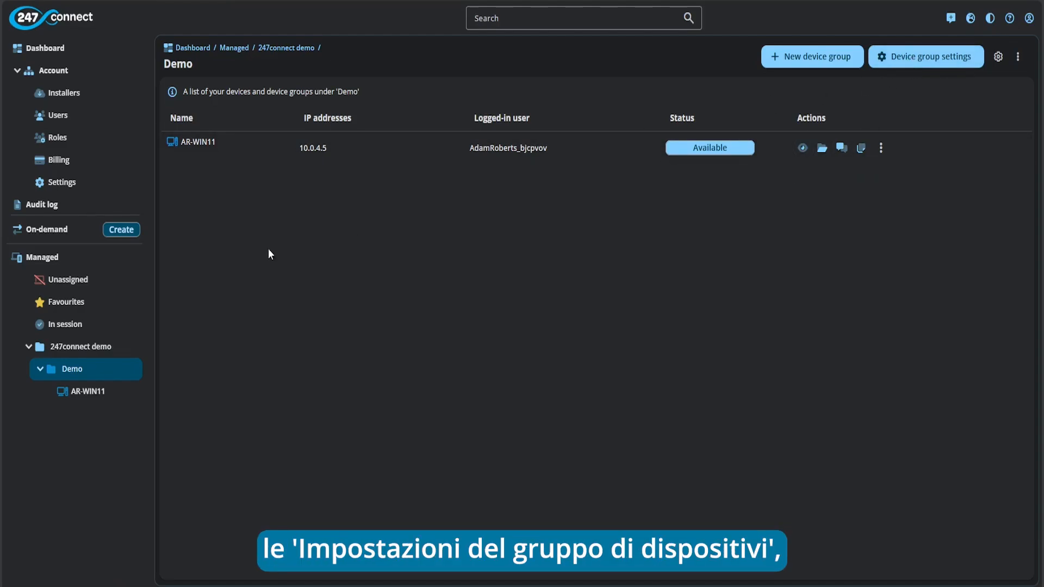
# Review the Demo group's device settings without changes, then go to the On-demand sessions page
pyautogui.click(133, 372)
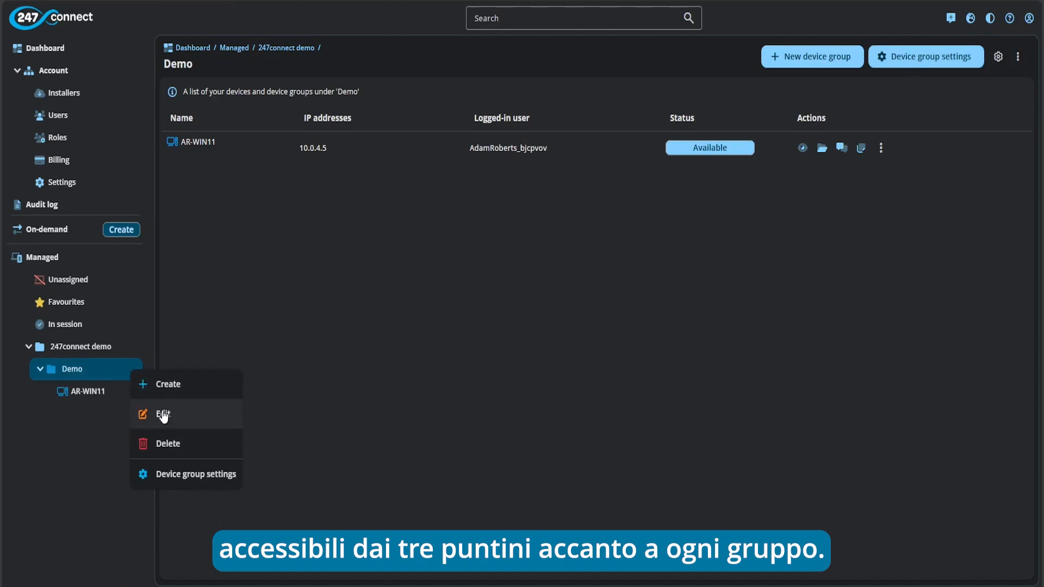
pyautogui.click(199, 474)
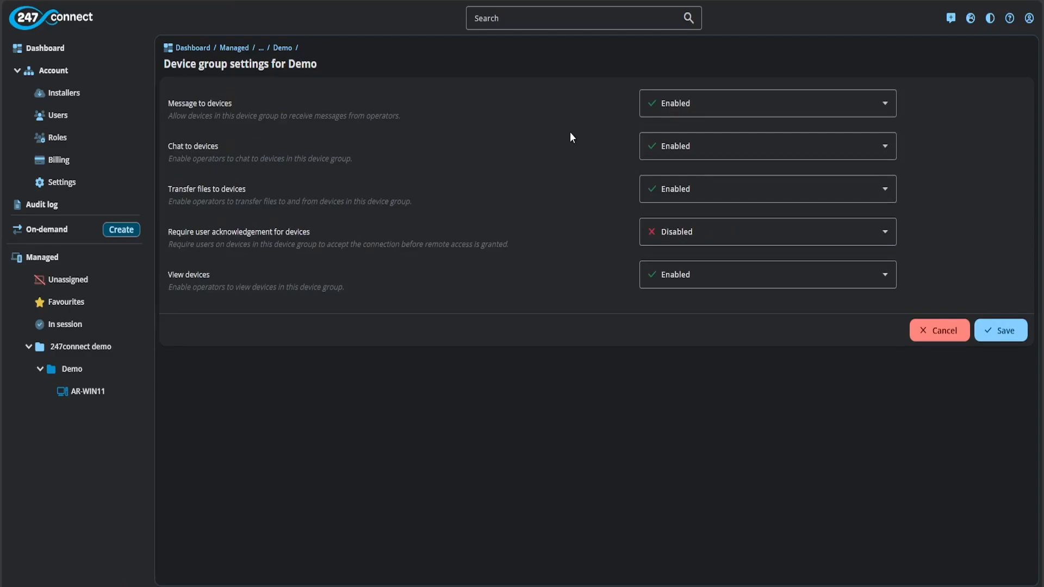
pyautogui.click(74, 234)
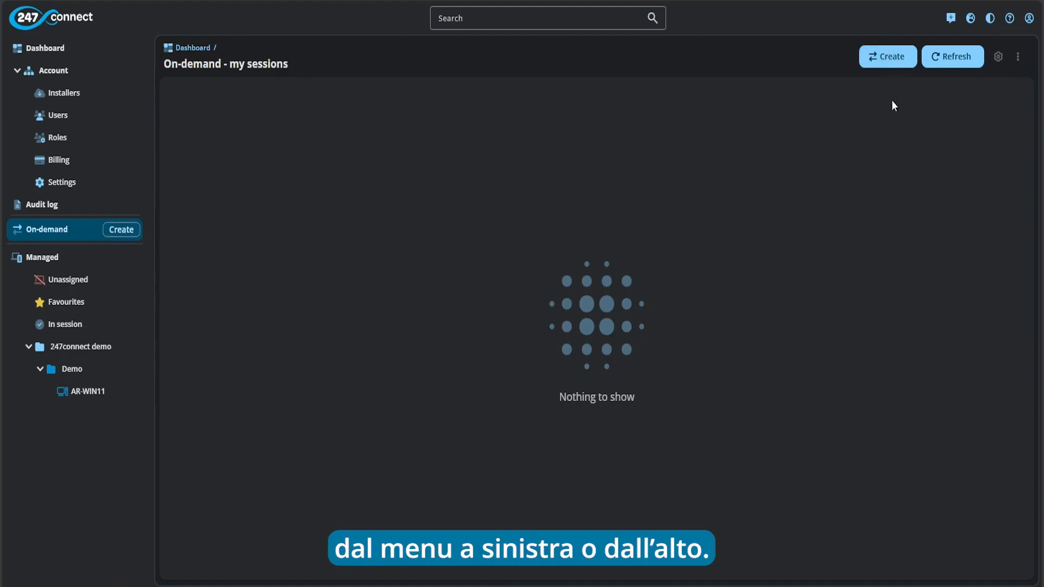
# Create a new on-demand session expiring 01/05/25 10:59, copying its invitation link first
pyautogui.click(895, 63)
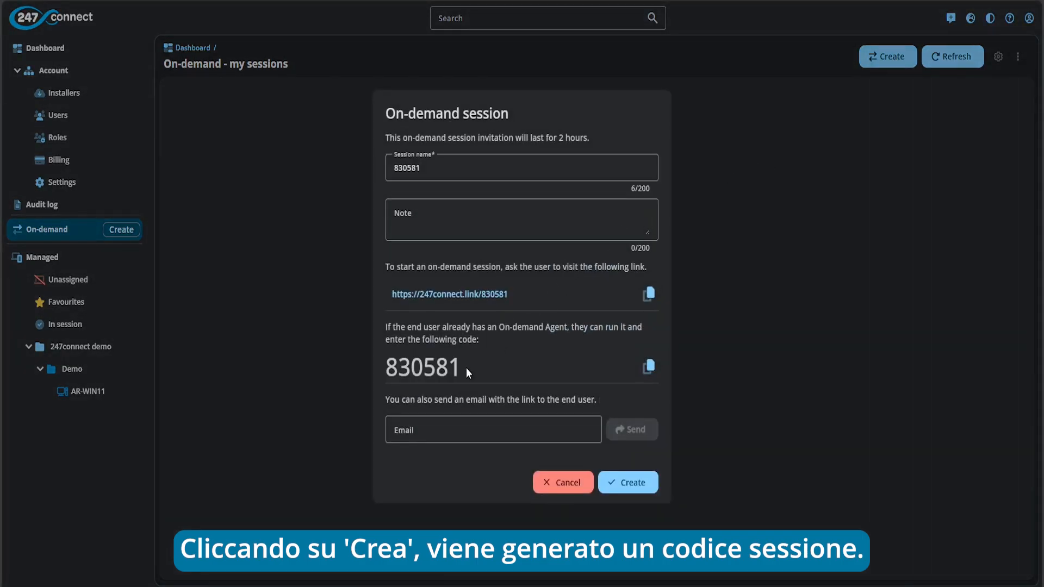
pyautogui.click(457, 171)
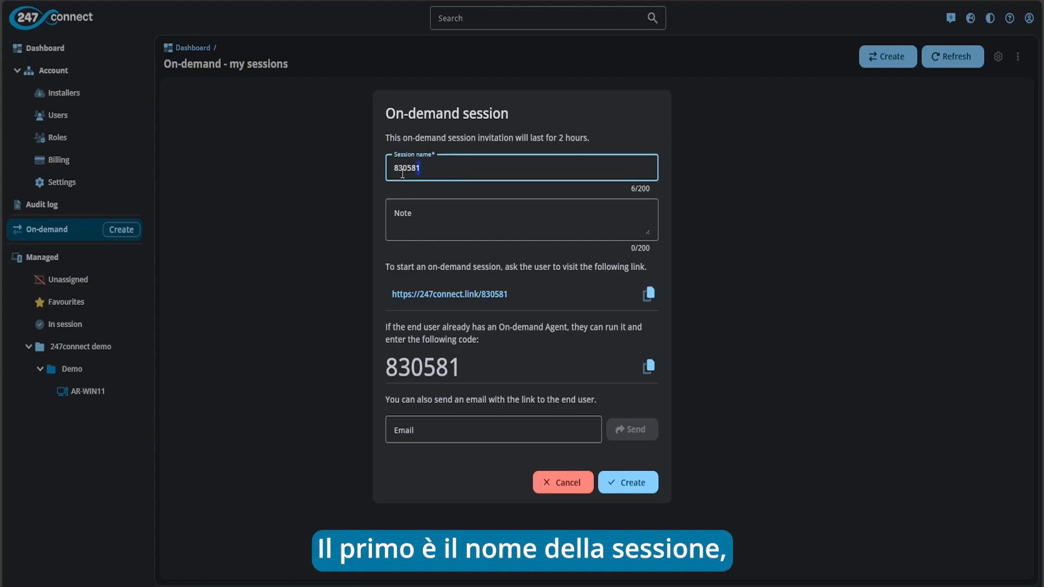
pyautogui.moveTo(457, 172); pyautogui.dragTo(375, 167)
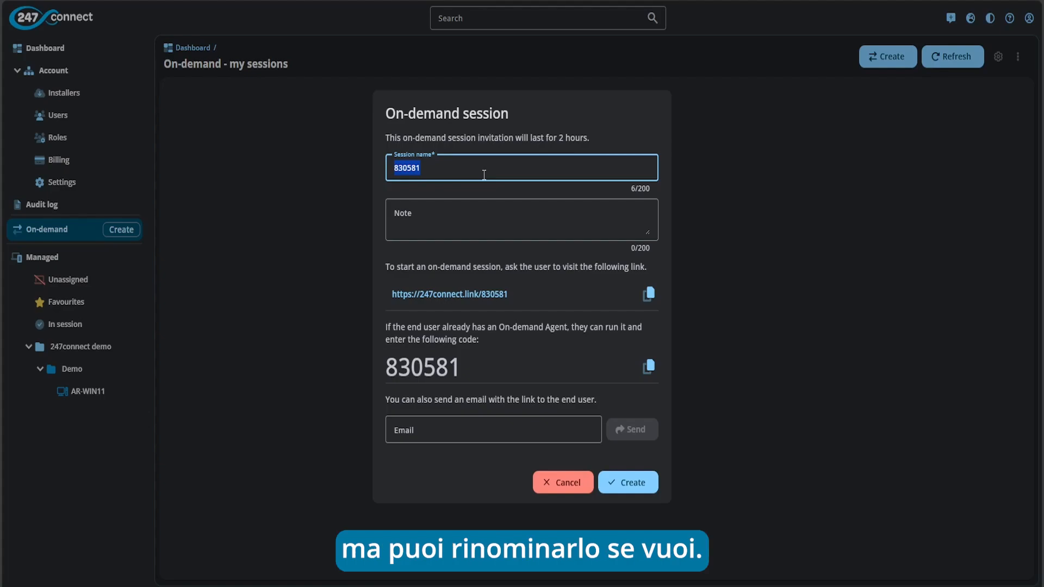
pyautogui.click(461, 221)
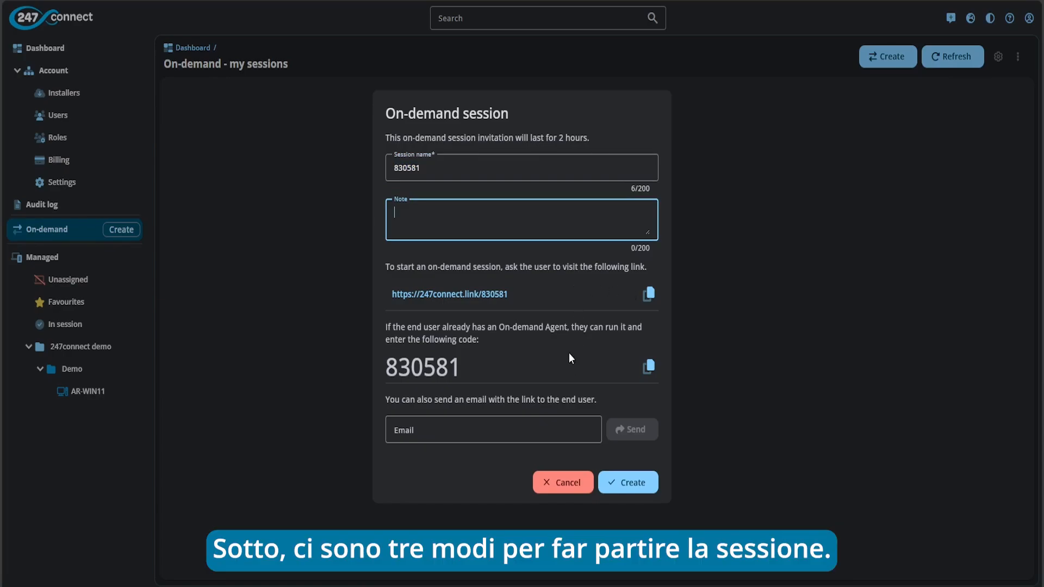
pyautogui.click(648, 294)
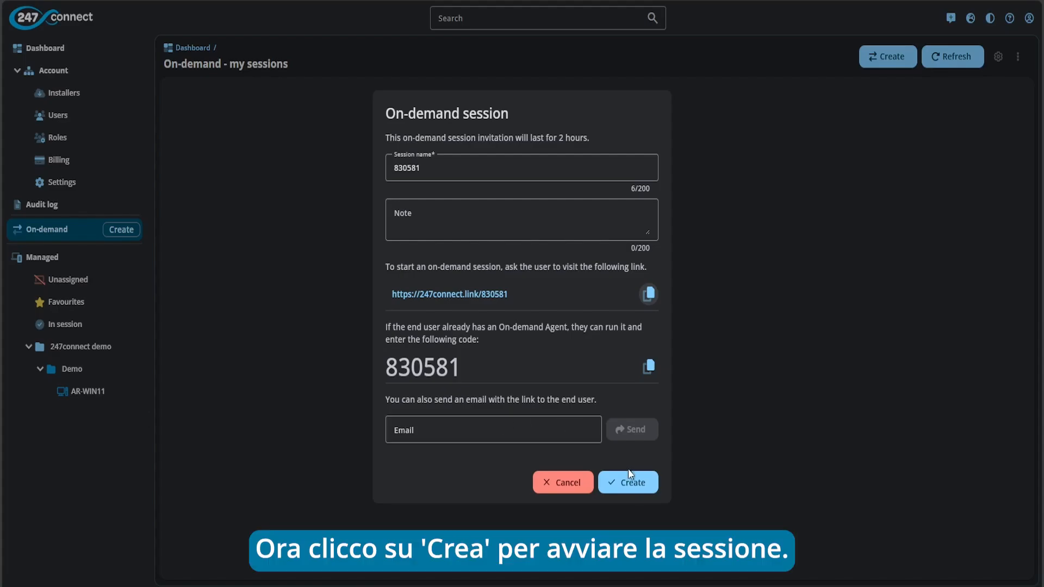
pyautogui.click(640, 488)
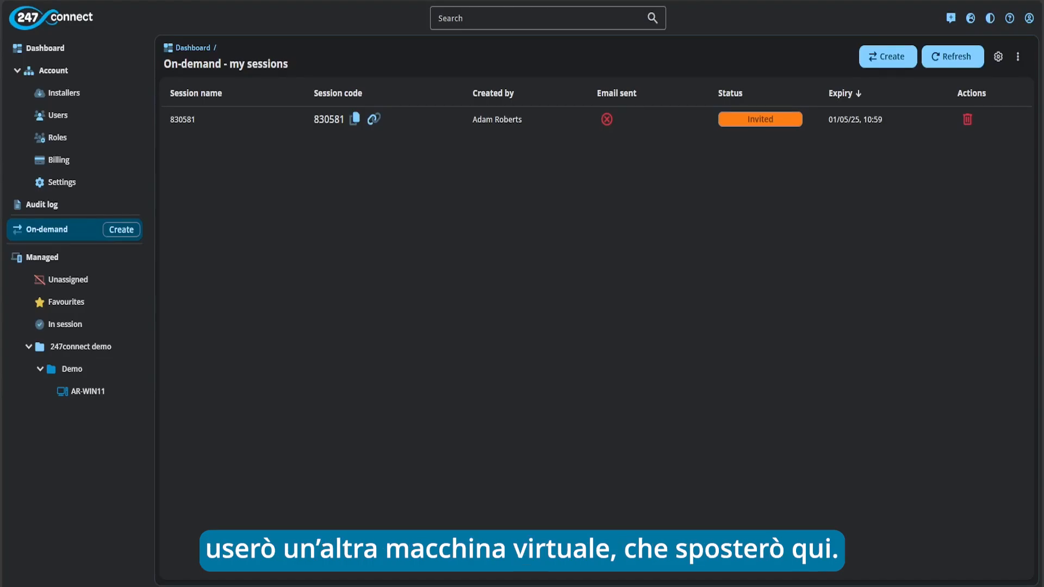
# Open the copied invitation link in Chrome inside the Windows 10 virtual machine
pyautogui.hotkey('alt', 'Tab')
pyautogui.moveTo(818, 51); pyautogui.dragTo(681, 27)
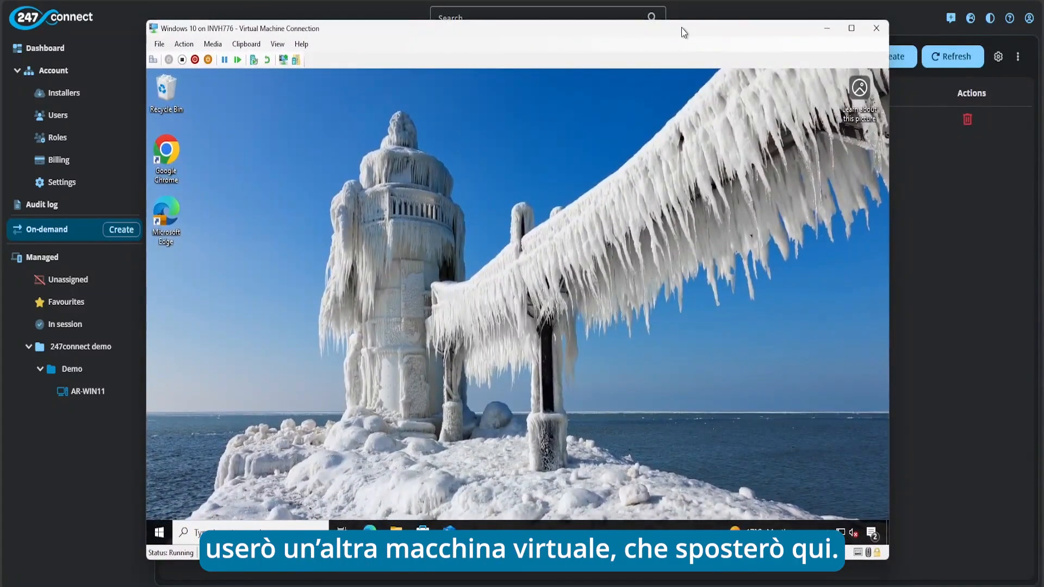
pyautogui.doubleClick(167, 157)
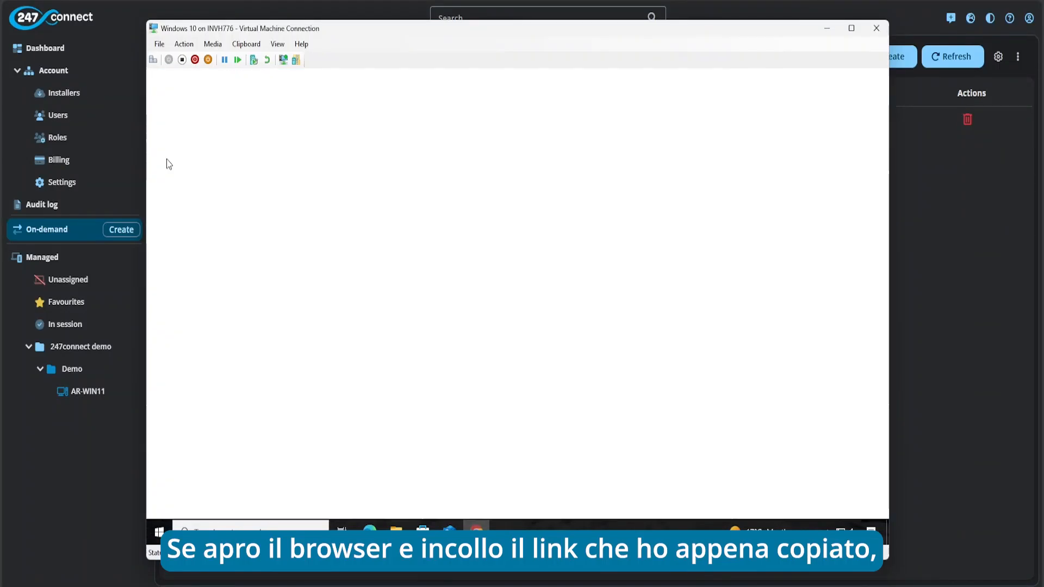
pyautogui.click(246, 44)
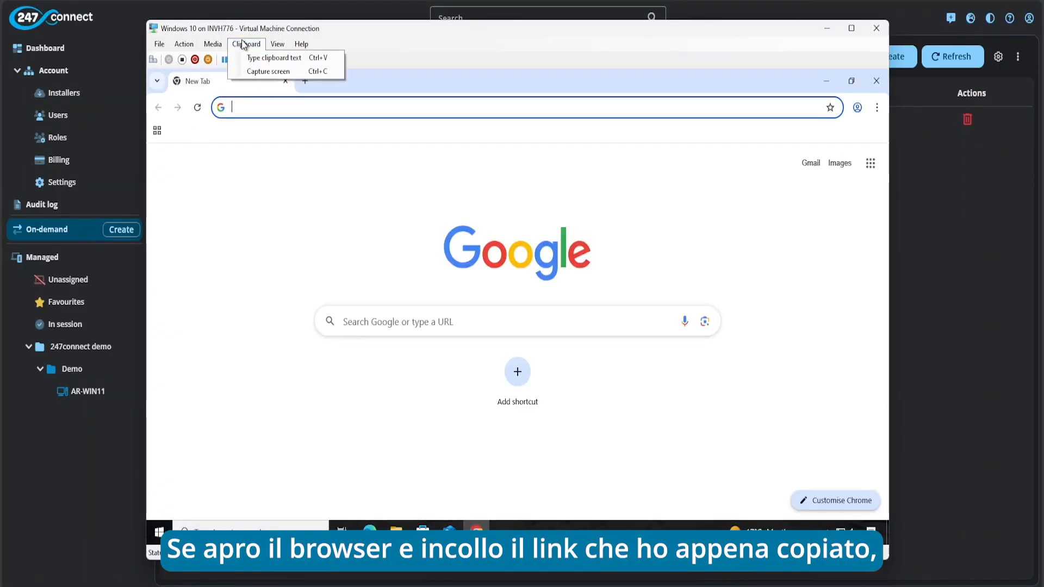
pyautogui.click(266, 58)
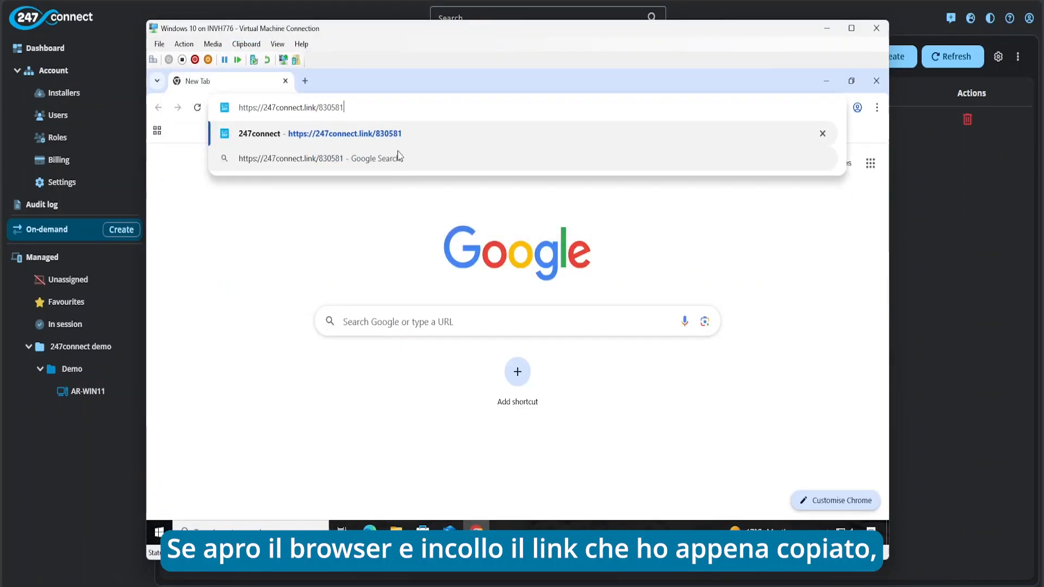
pyautogui.press('Return')
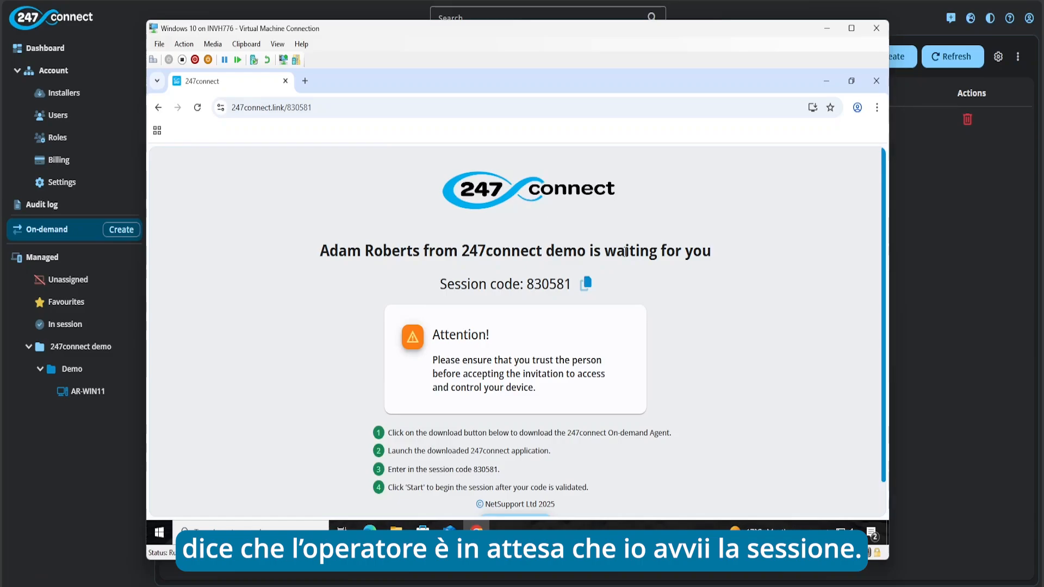
pyautogui.click(591, 293)
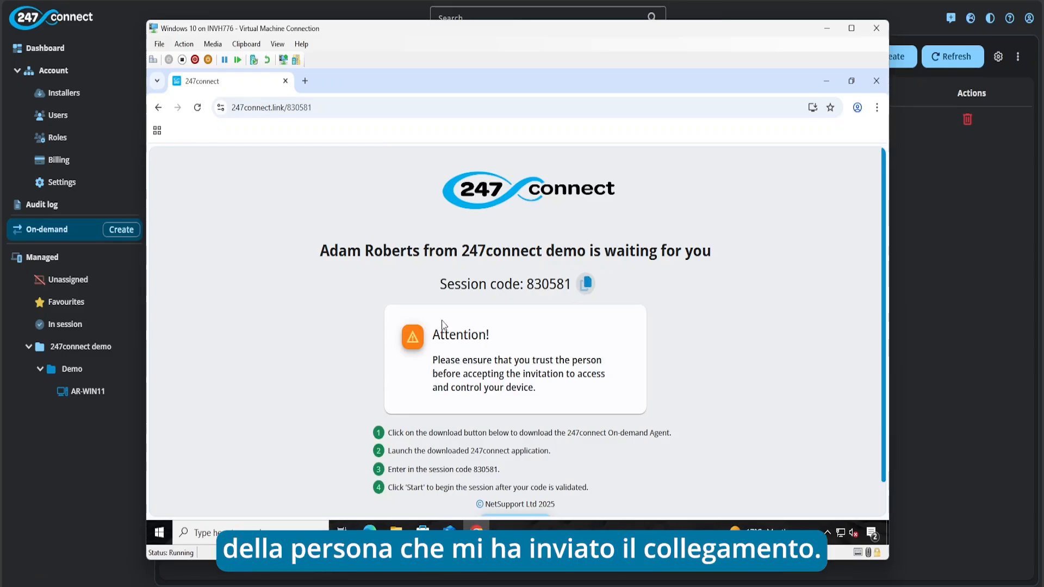
pyautogui.scroll(-1, 445, 309)
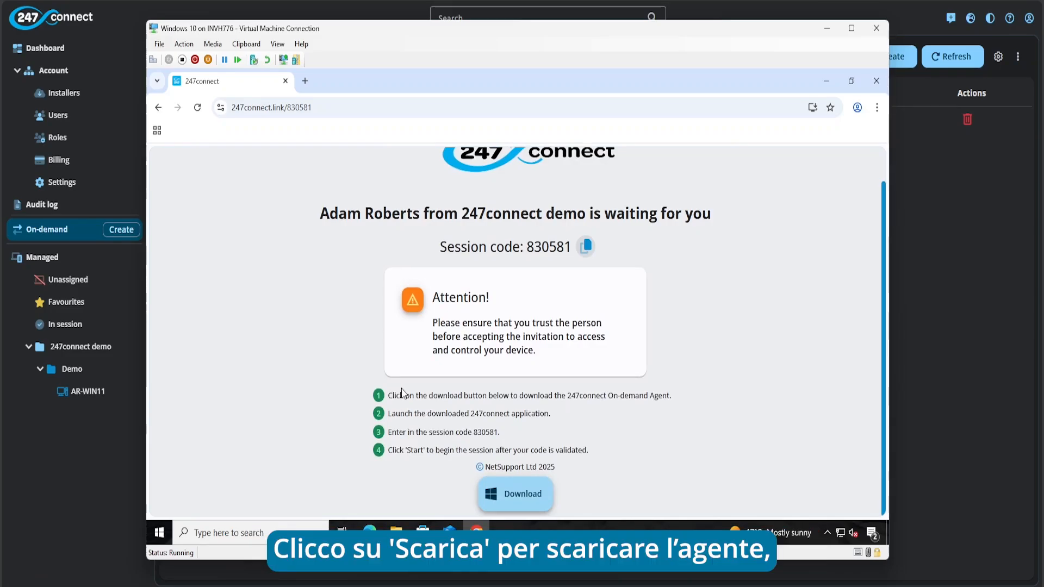
pyautogui.click(520, 500)
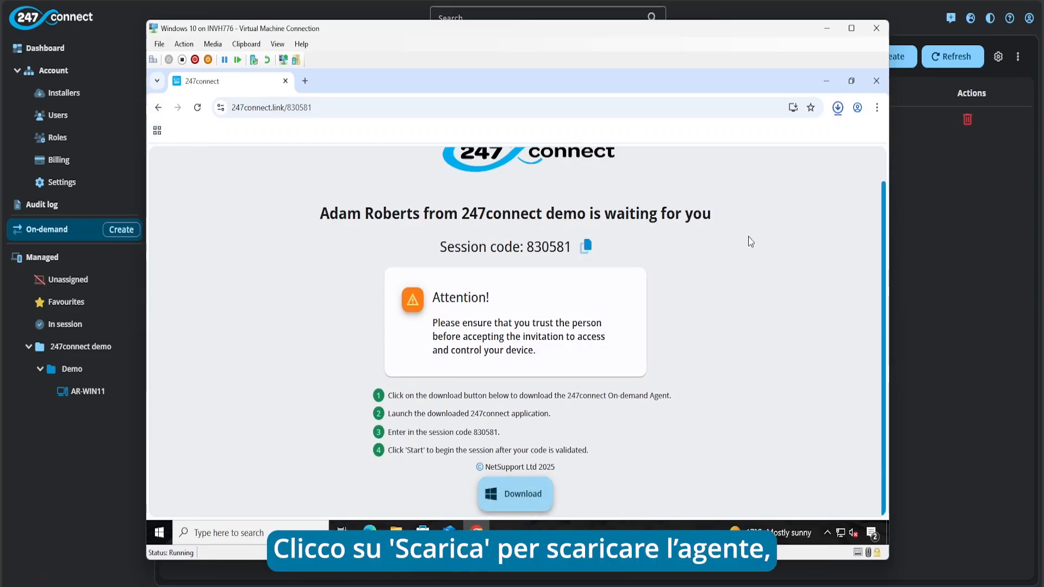
# Run the downloaded 247connect.exe, paste the session code, and start the agent
pyautogui.click(838, 108)
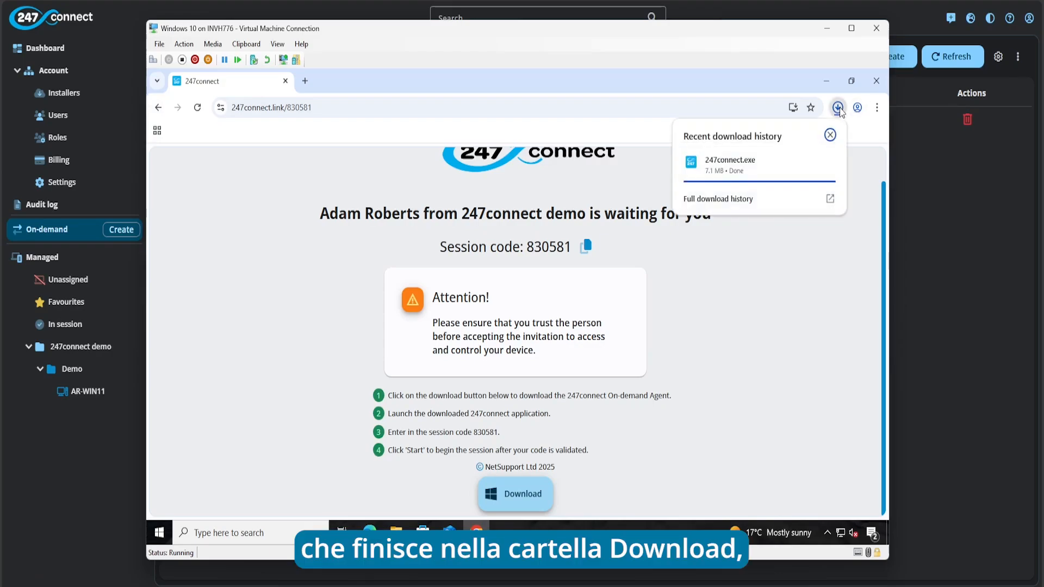
pyautogui.doubleClick(742, 170)
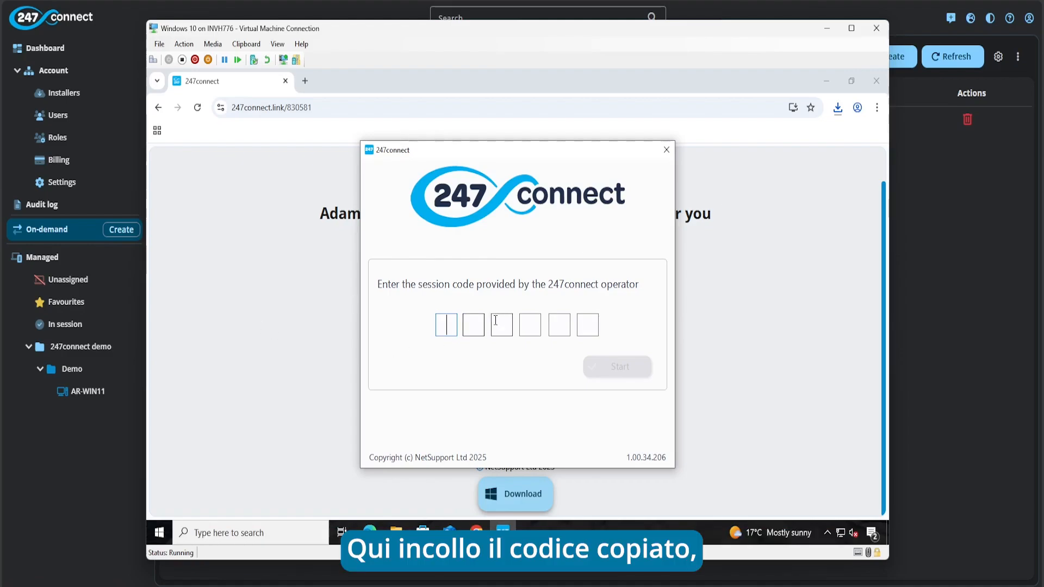
pyautogui.click(445, 324)
pyautogui.hotkey('ctrl', 'v')
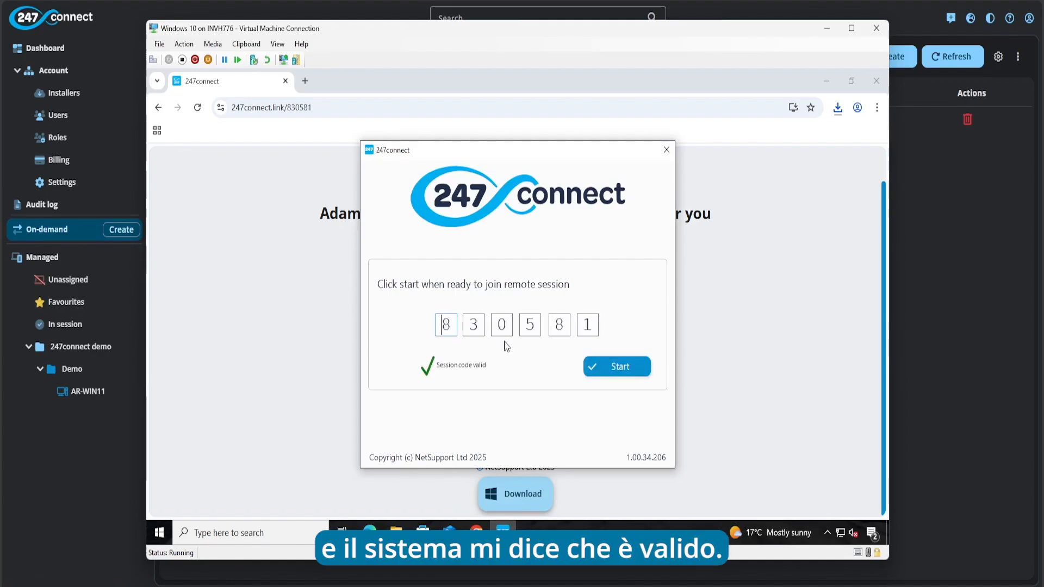
pyautogui.click(638, 367)
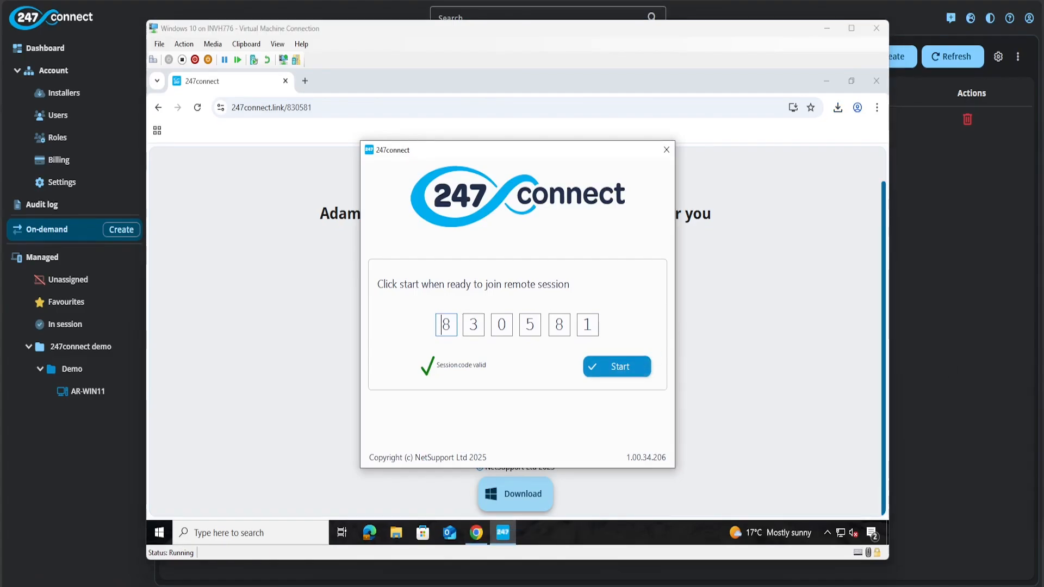
pyautogui.click(634, 367)
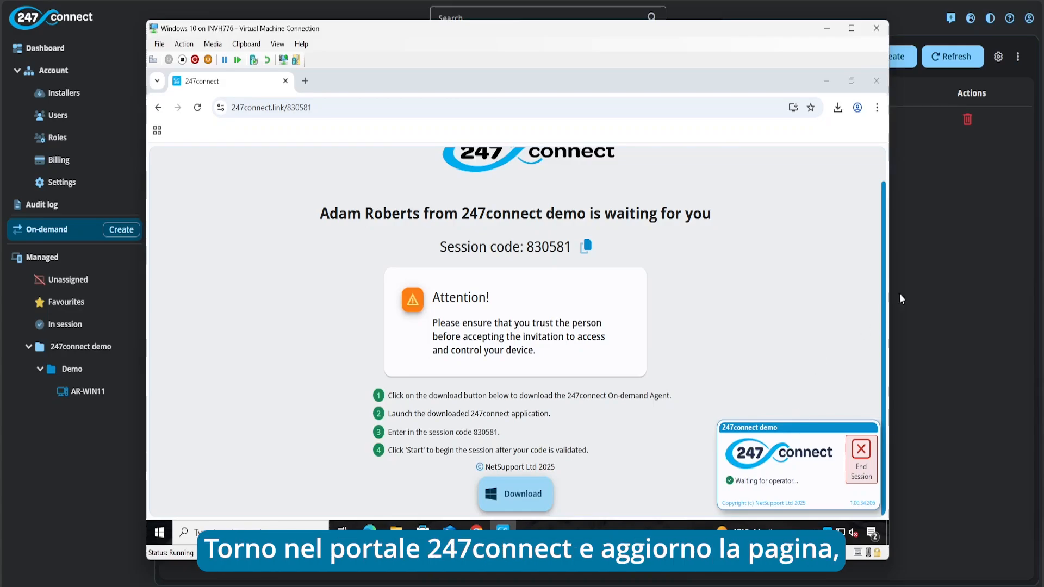
# Refresh the portal's On-demand sessions list so the session shows Available
pyautogui.click(947, 228)
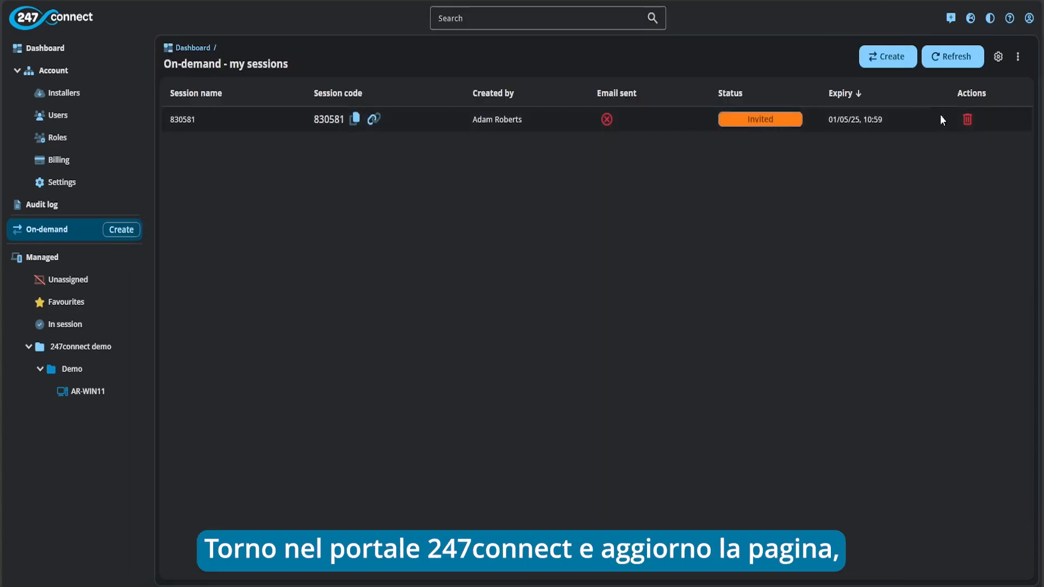
pyautogui.click(949, 63)
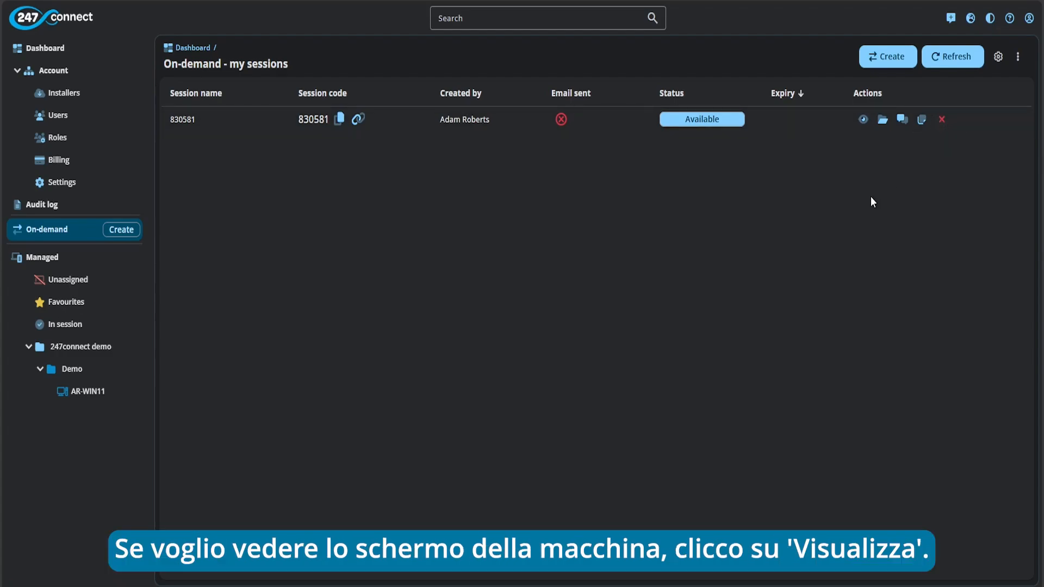
# Launch a 247connect Remote view of the on-demand session's device AR-WIN10
pyautogui.click(863, 120)
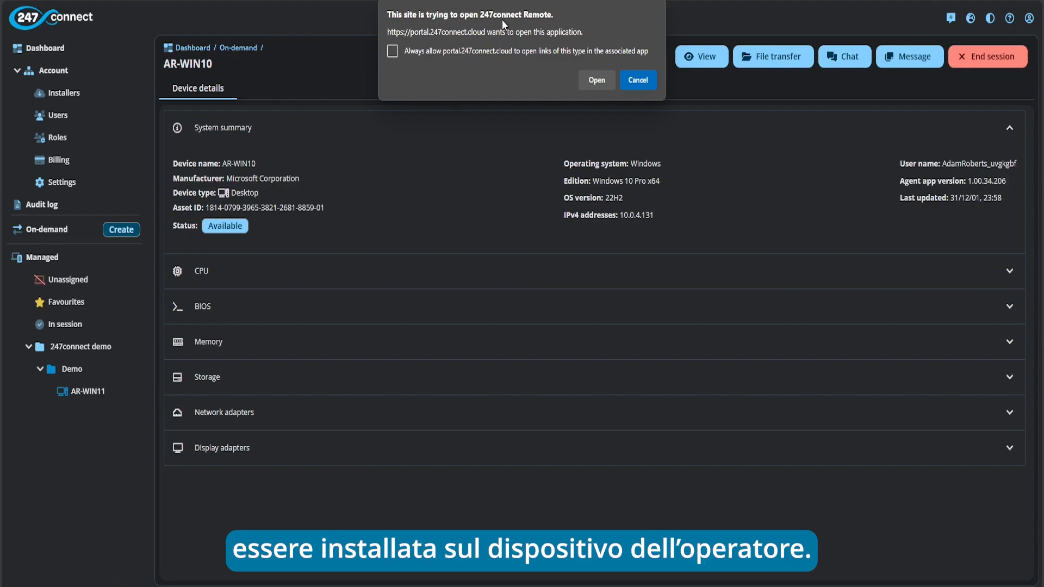
pyautogui.click(596, 80)
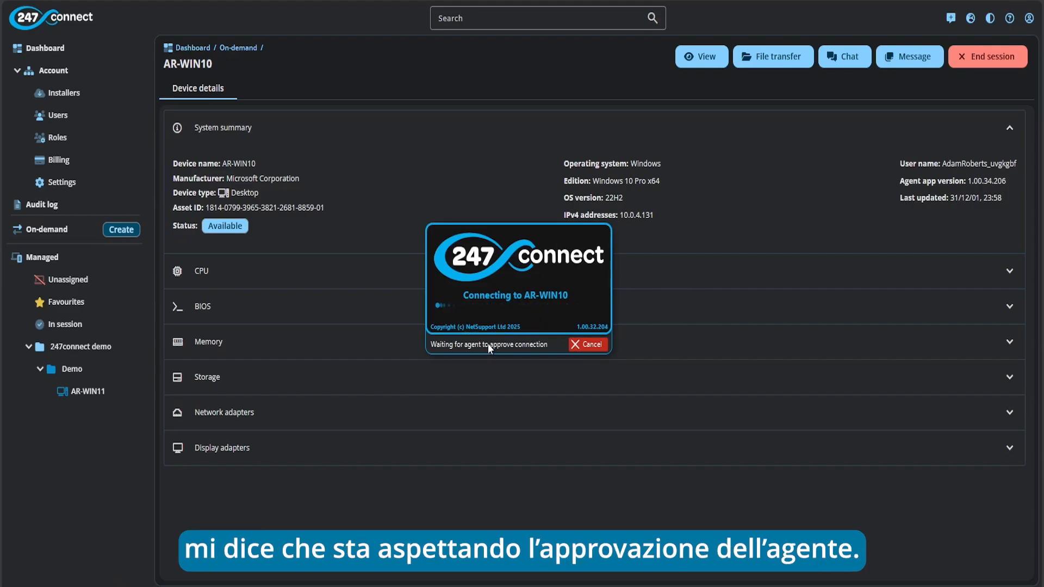
pyautogui.moveTo(525, 237); pyautogui.dragTo(114, 16)
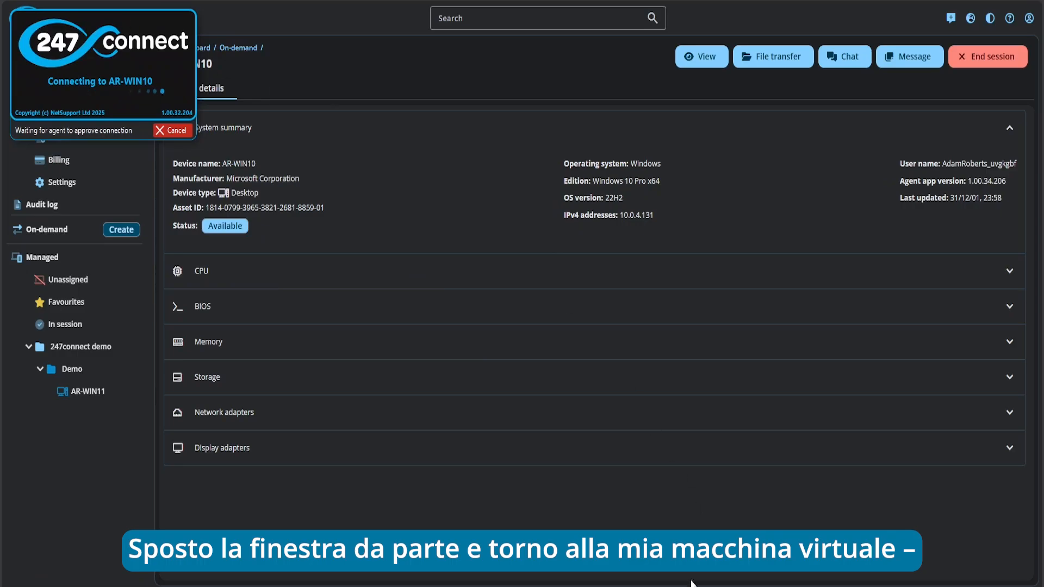
# Approve the operator's connection request inside the Windows 10 virtual machine
pyautogui.moveTo(690, 584)
pyautogui.click(727, 511)
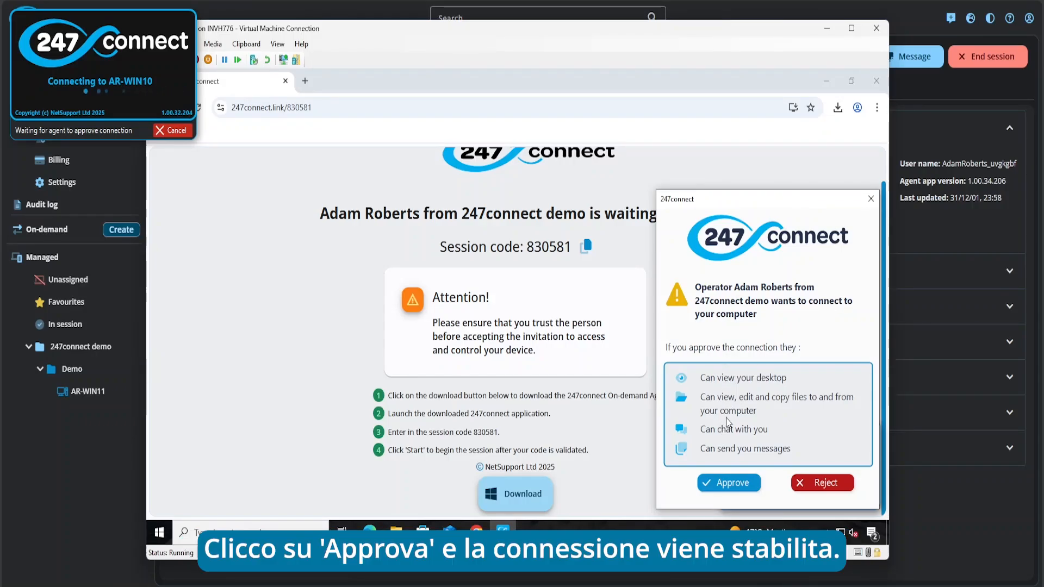
pyautogui.click(729, 483)
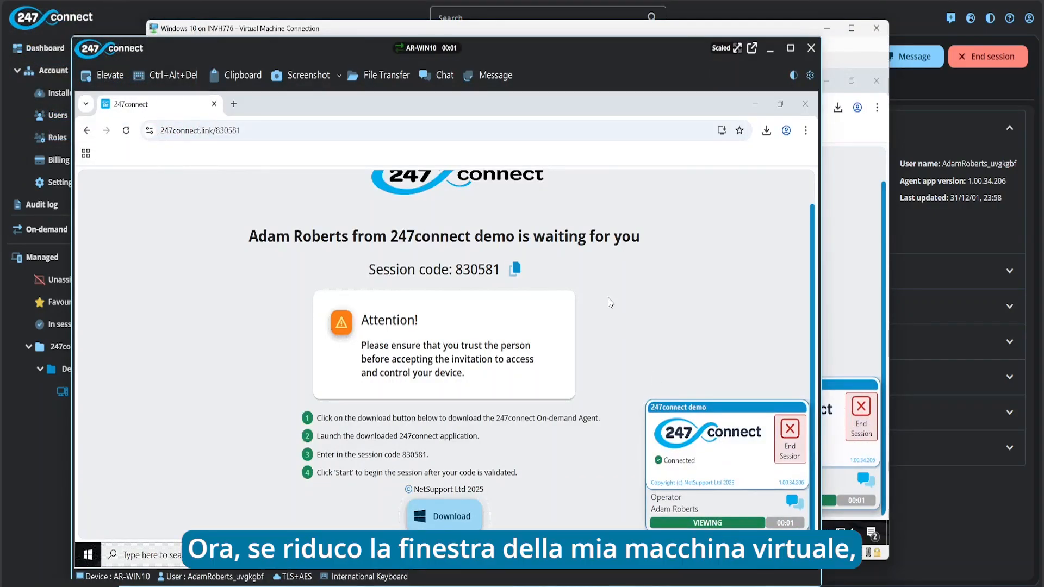
# Minimise the Hyper-V window, position the AR-WIN10 remote viewer, and check its Clipboard options
pyautogui.click(832, 32)
pyautogui.moveTo(603, 57); pyautogui.dragTo(679, 30)
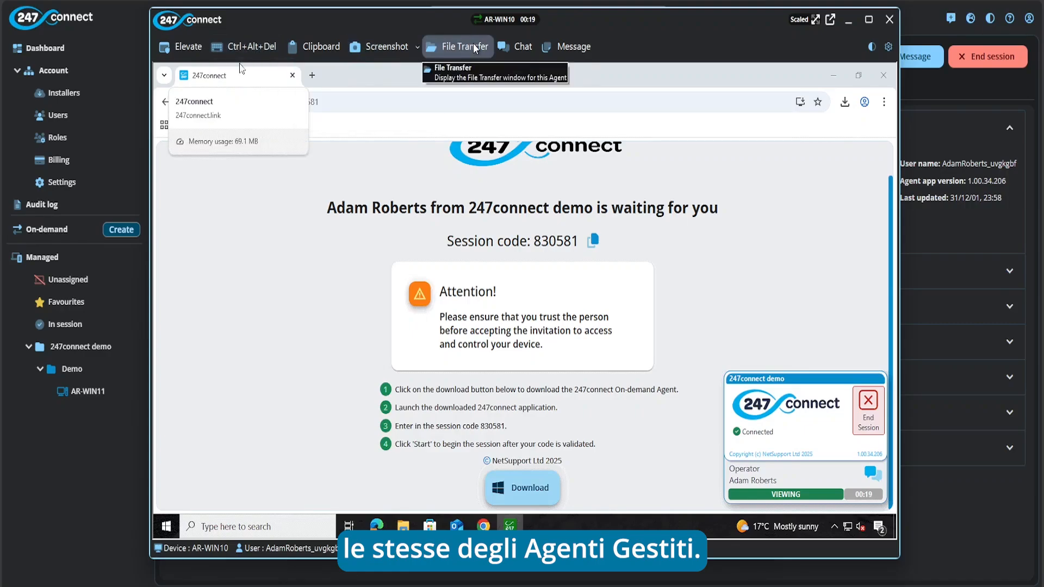
pyautogui.click(328, 47)
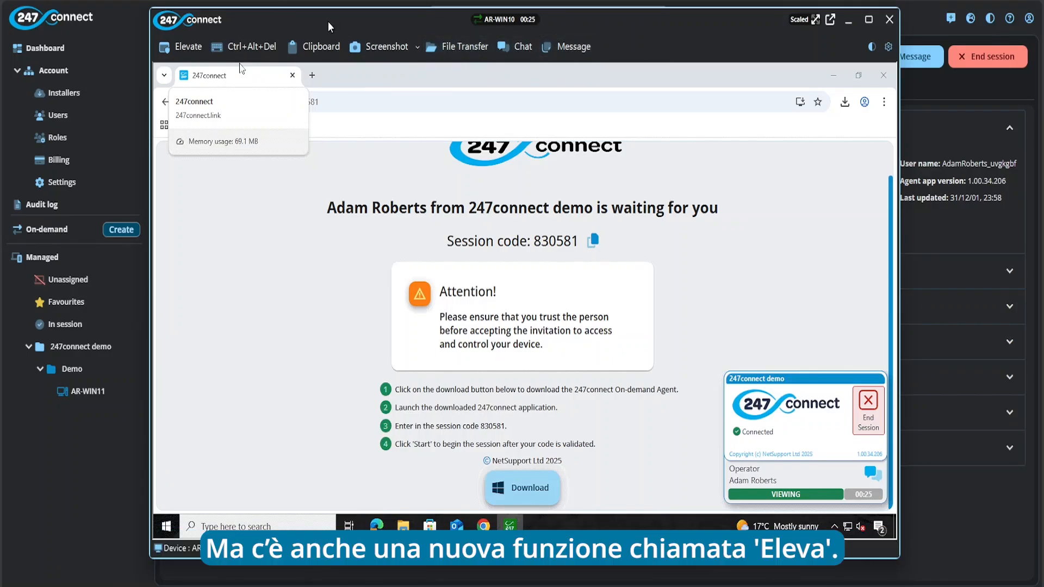
pyautogui.moveTo(329, 23); pyautogui.dragTo(325, 23)
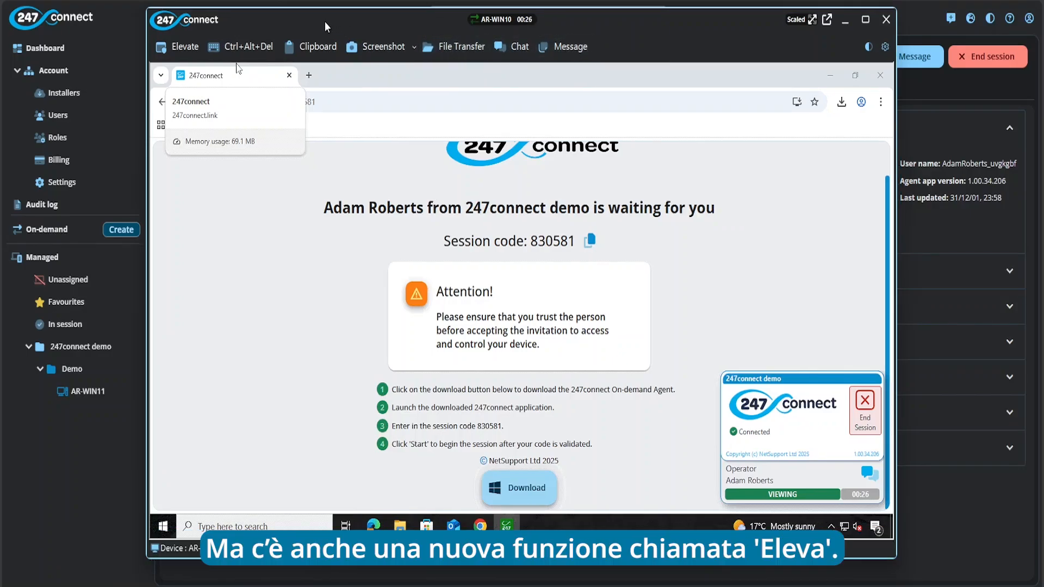
pyautogui.click(189, 47)
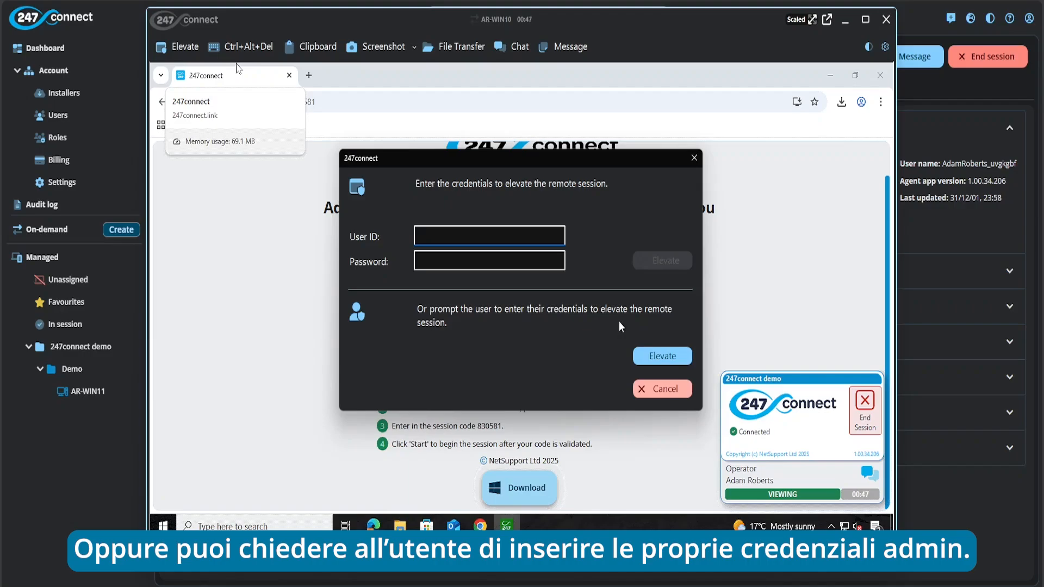
pyautogui.click(678, 386)
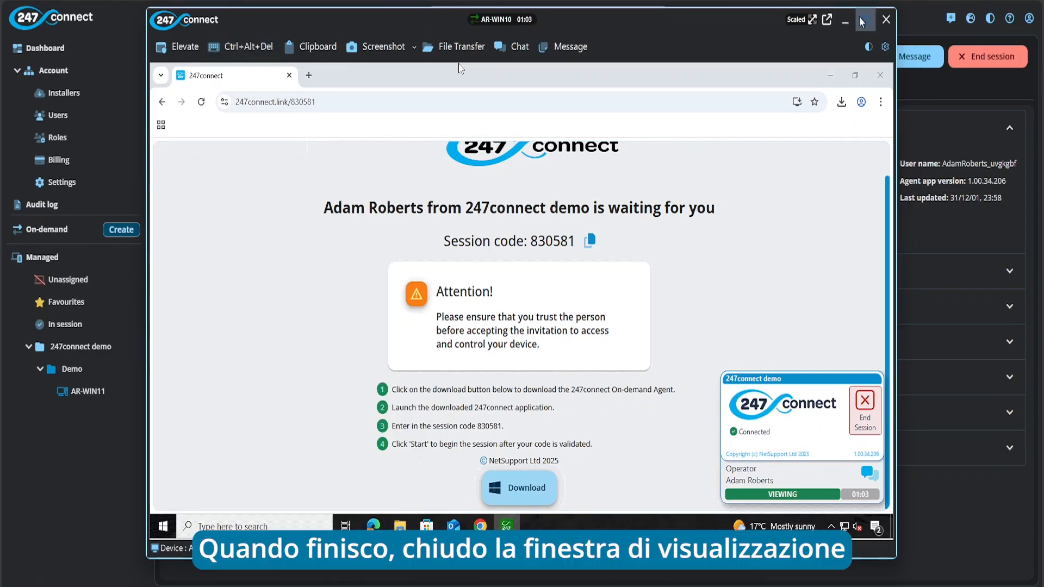
# Close the remote viewer and open AR-WIN10's details from on-demand session 830581
pyautogui.click(885, 20)
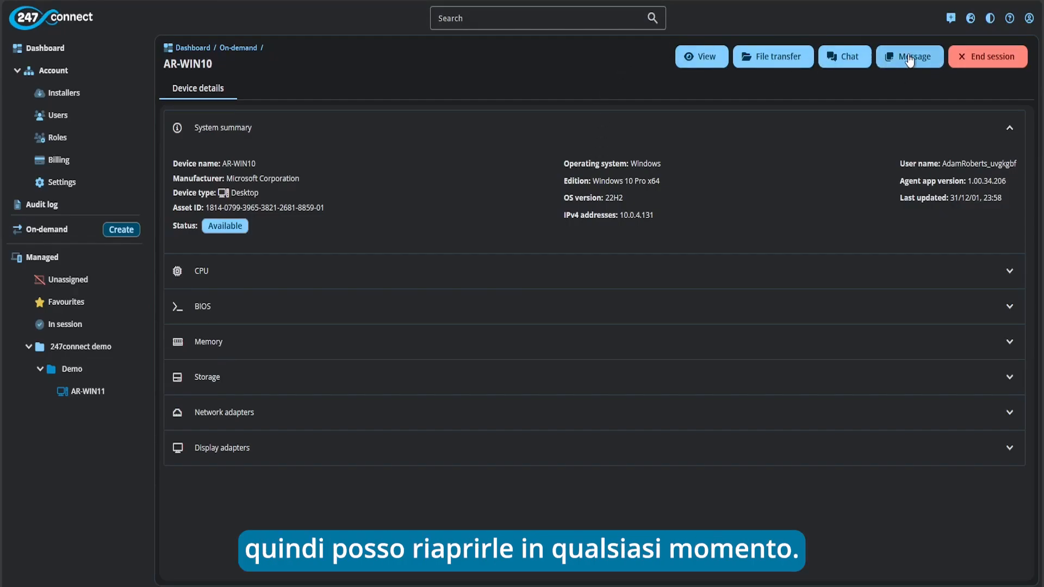
pyautogui.click(73, 238)
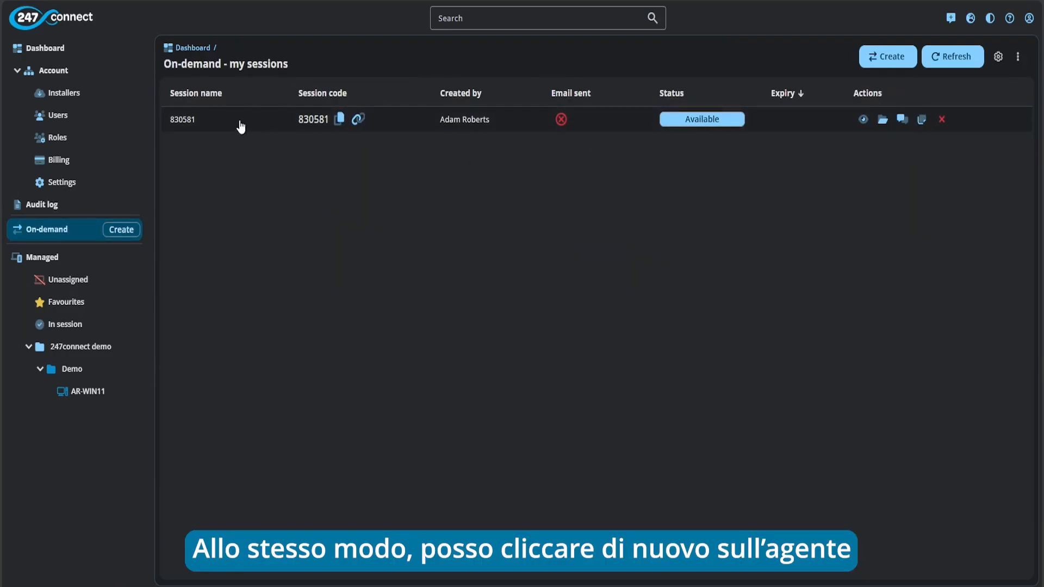
pyautogui.click(241, 127)
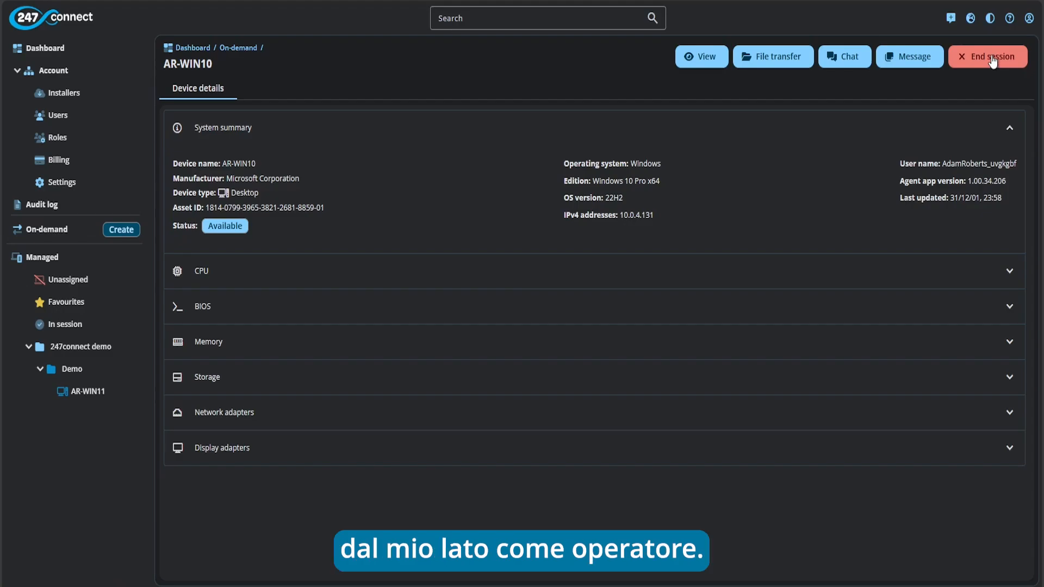
# End the remote session from the on-demand agent inside the Windows 10 VM and confirm
pyautogui.moveTo(689, 586)
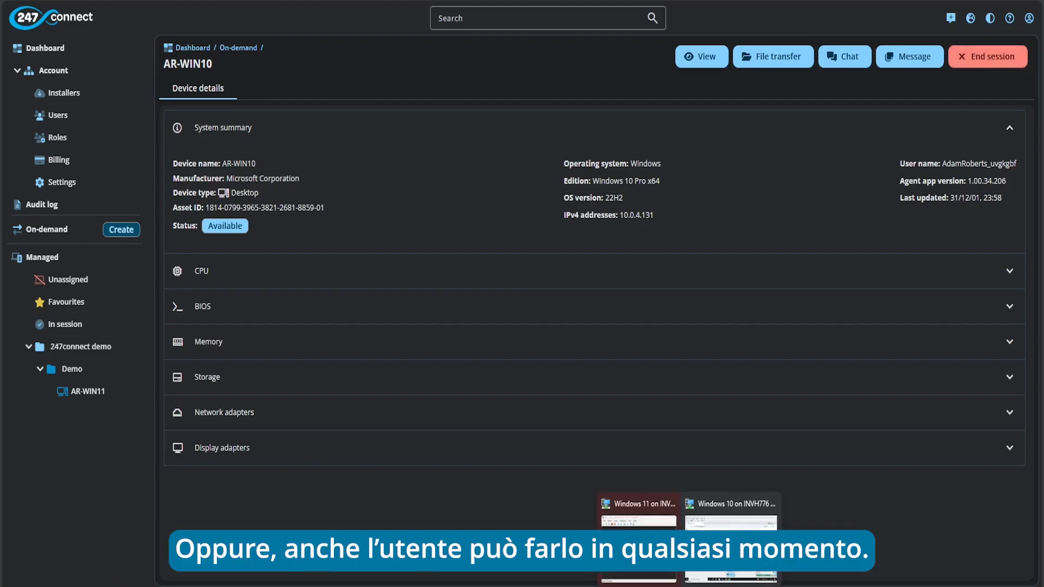
pyautogui.click(729, 522)
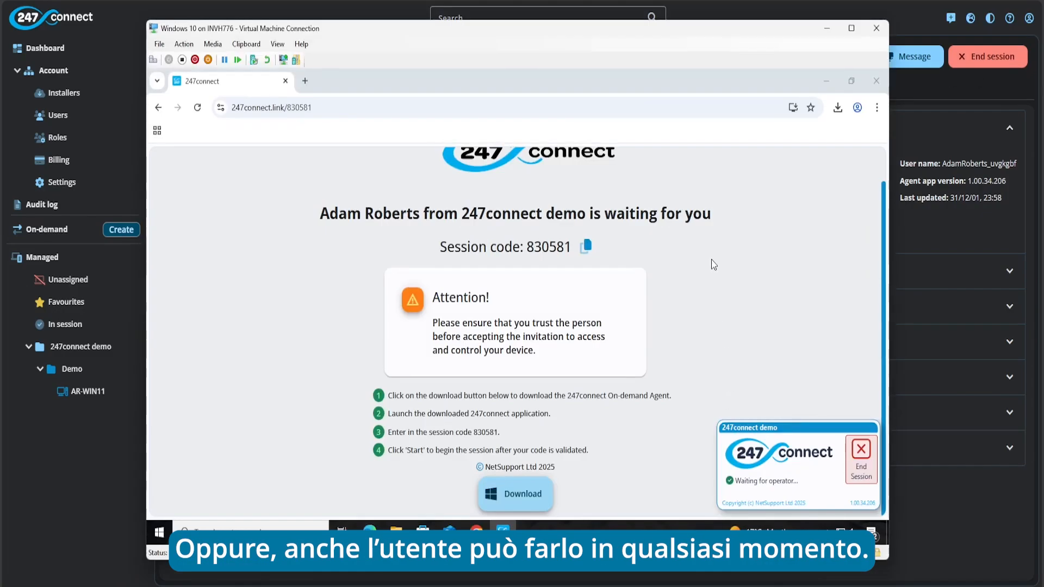
pyautogui.click(860, 457)
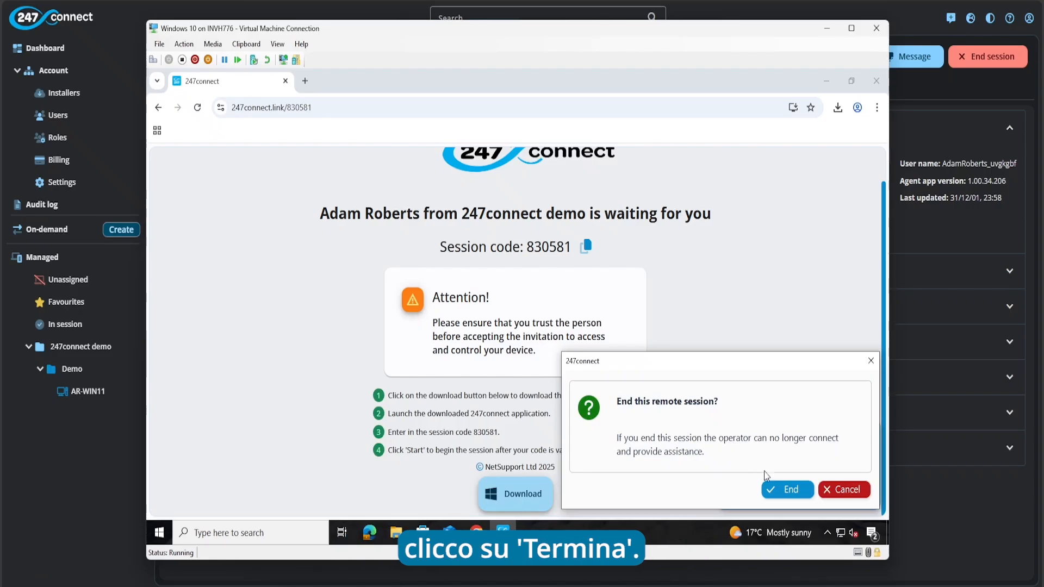
pyautogui.click(777, 488)
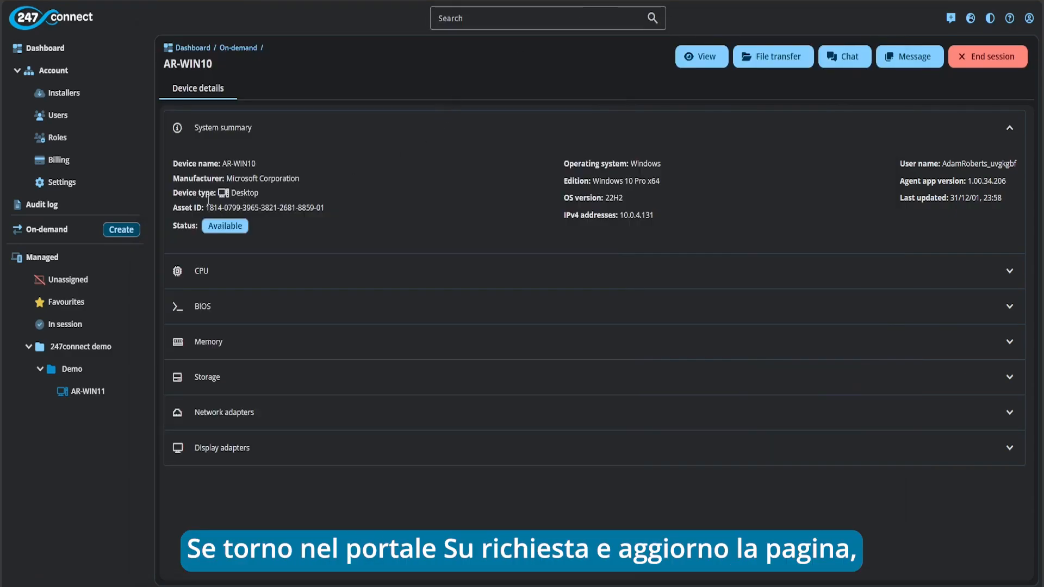
# Reload the On-demand sessions list so it shows Nothing to show
pyautogui.click(79, 234)
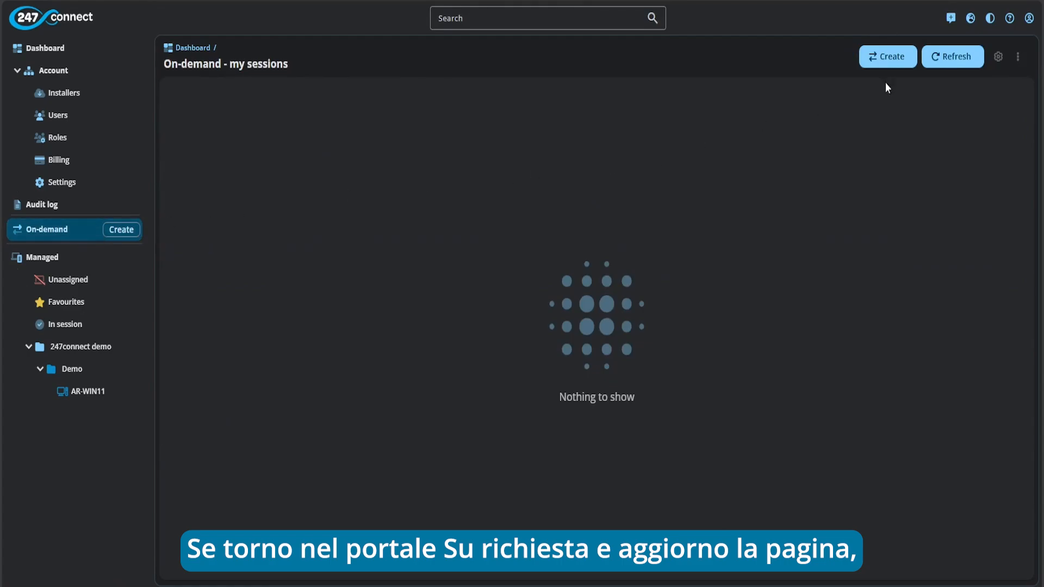
pyautogui.click(932, 58)
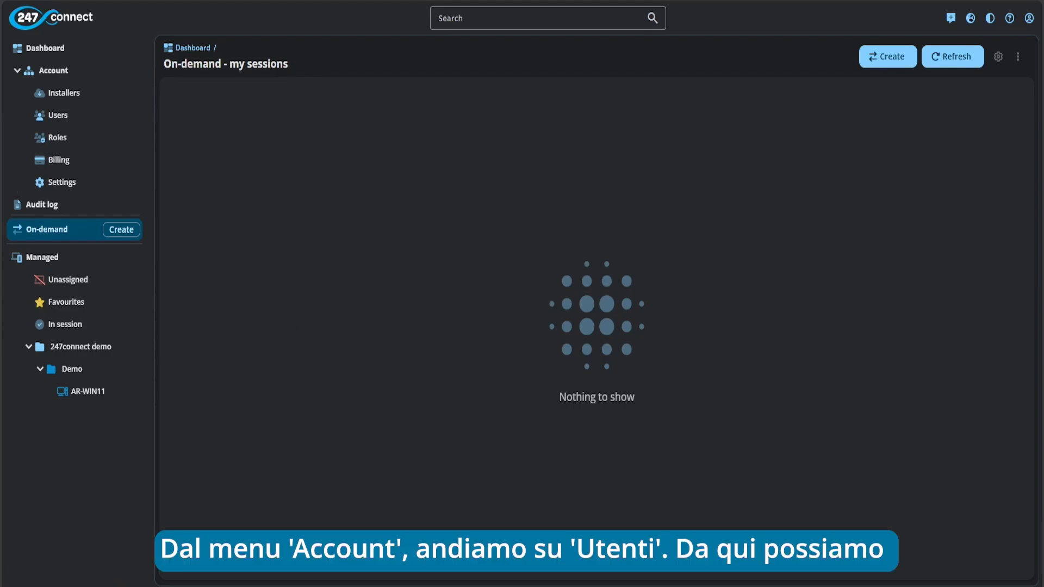
# From Account > Users, invite a new user by e-mail with Local authentication
pyautogui.click(88, 114)
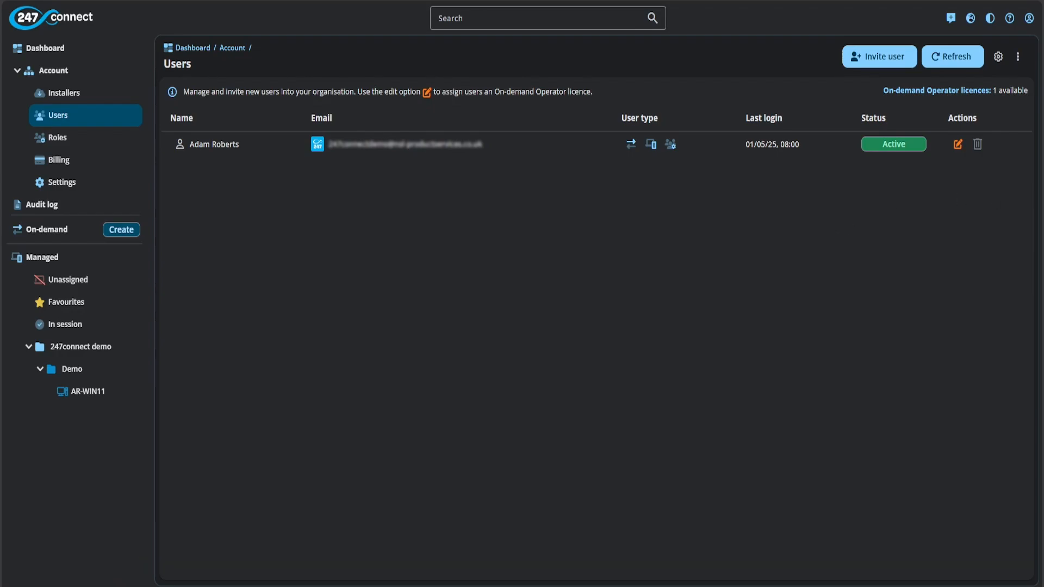
pyautogui.click(869, 58)
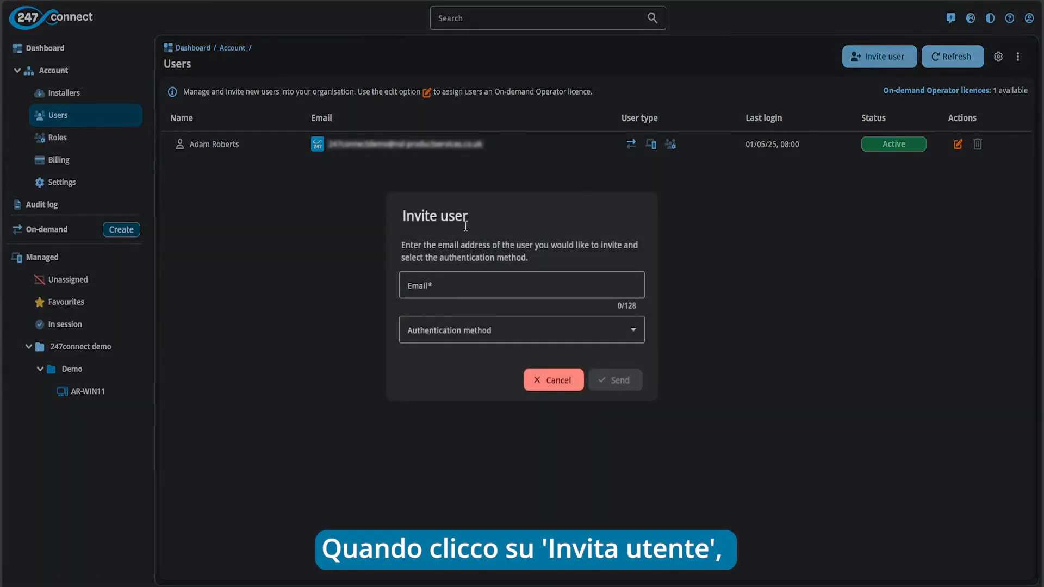
pyautogui.click(453, 279)
pyautogui.press('Down')
pyautogui.press('Return')
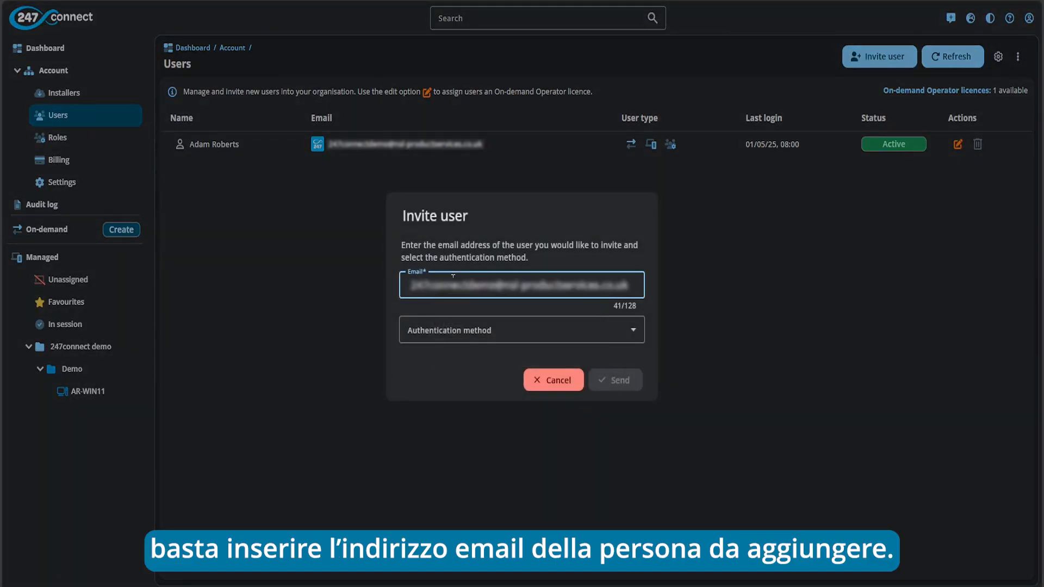
pyautogui.click(587, 334)
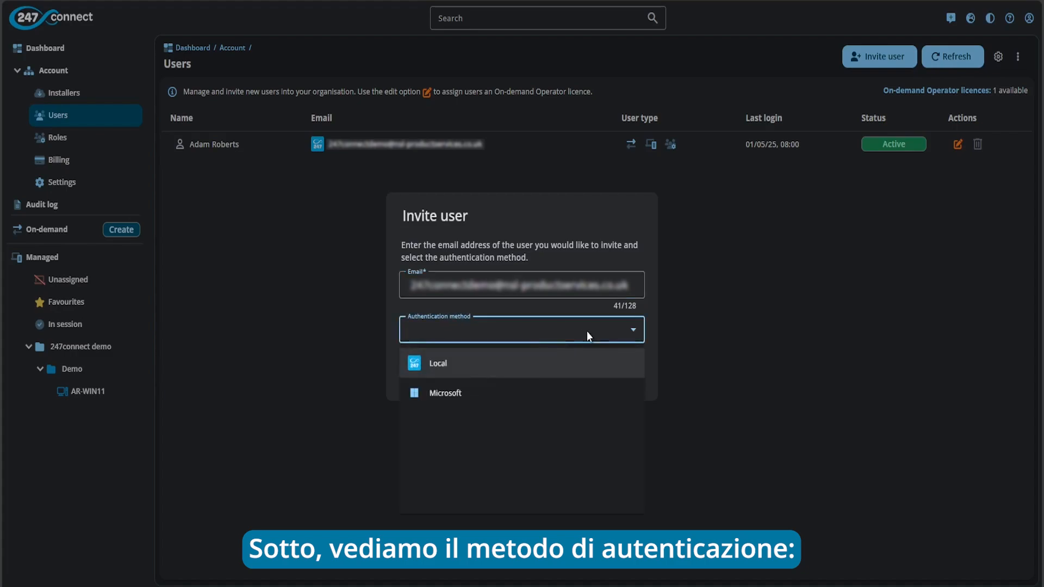
pyautogui.click(503, 371)
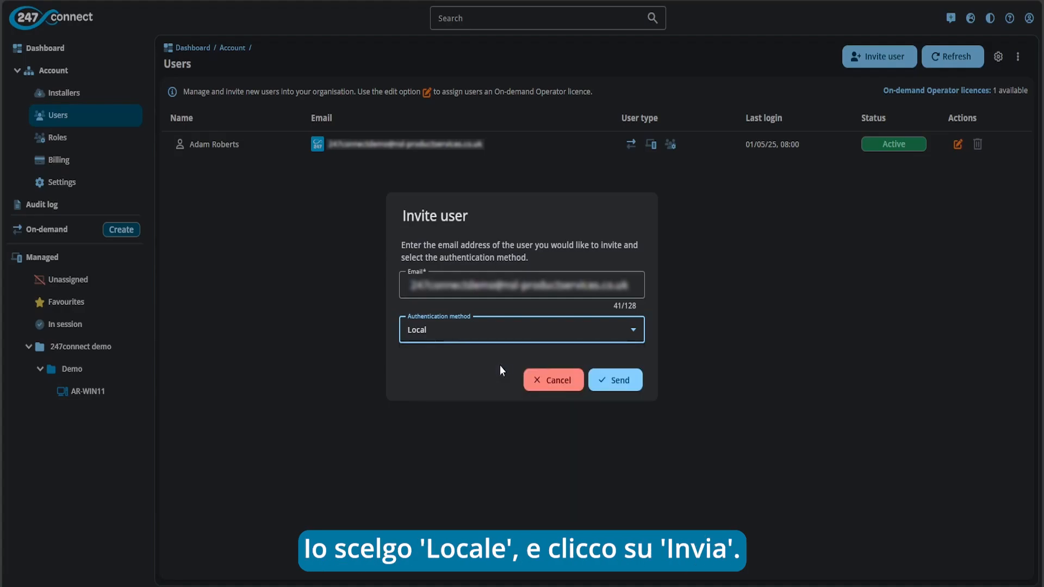
pyautogui.click(602, 381)
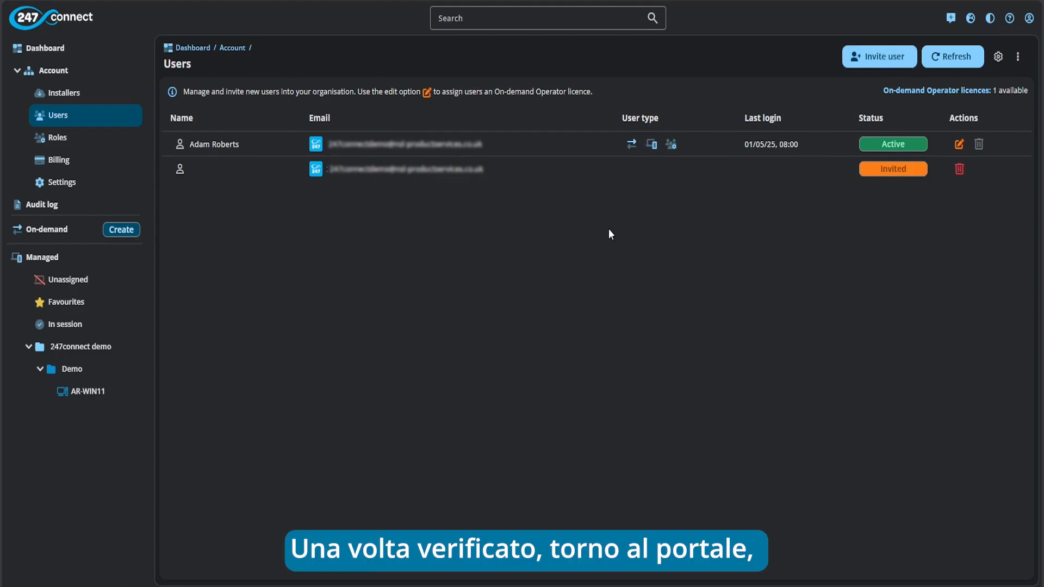
# Refresh the Users list to show the invited user as Active with a last login
pyautogui.click(941, 62)
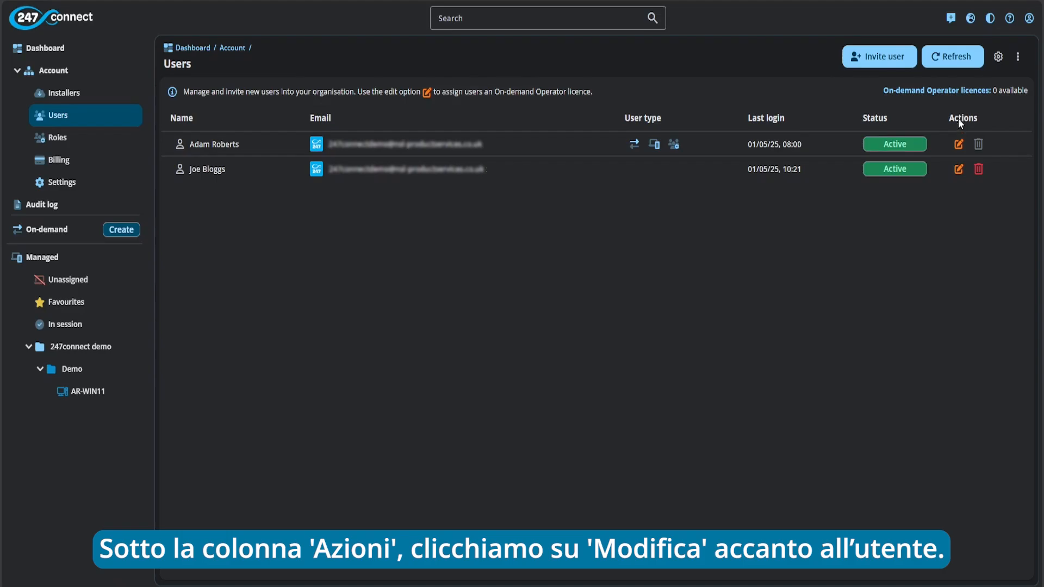
# Assign the new user an On-demand operator licence and save the change
pyautogui.click(958, 169)
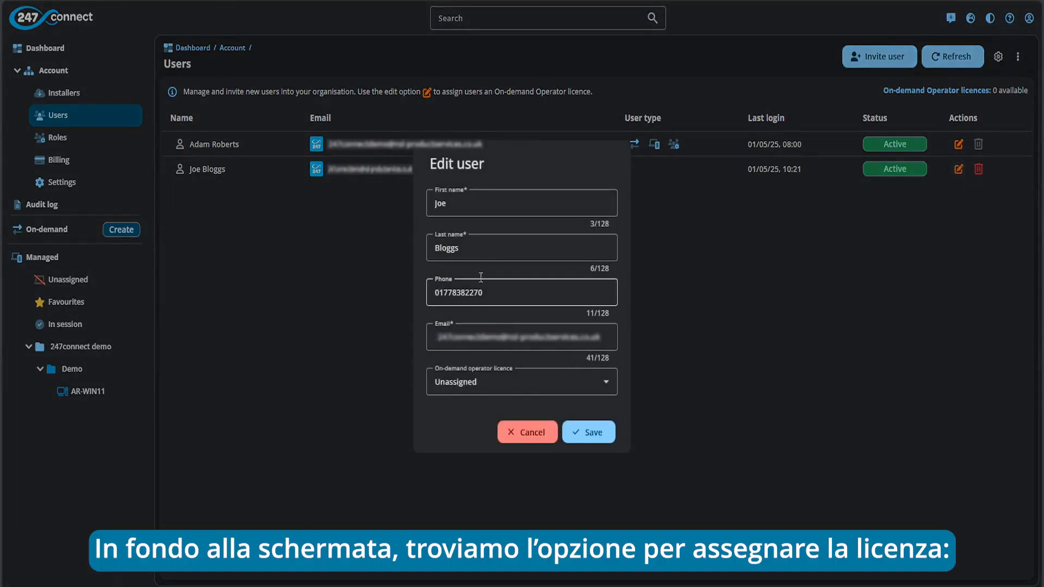
pyautogui.click(522, 391)
pyautogui.click(515, 445)
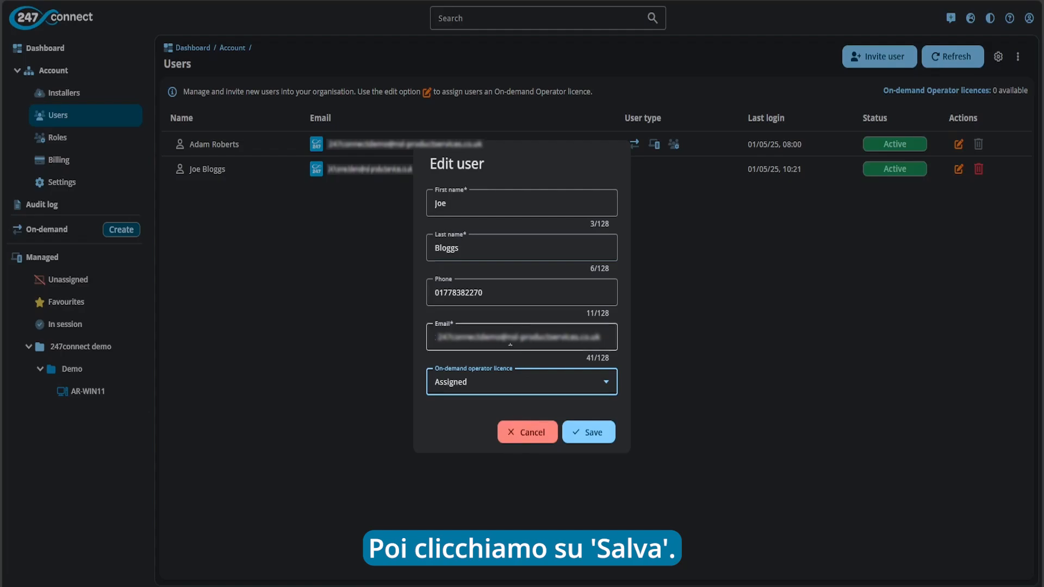
pyautogui.click(588, 438)
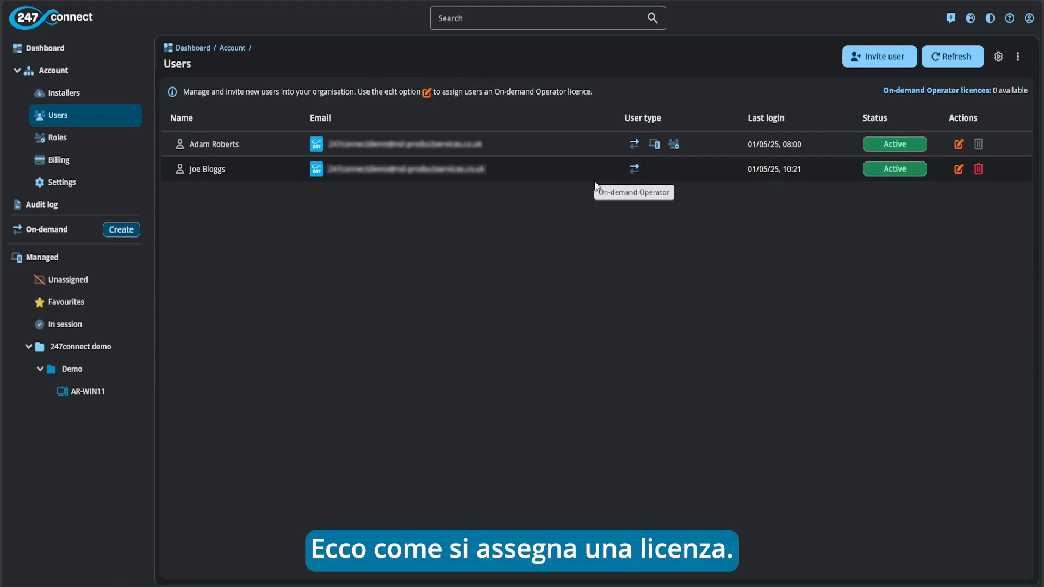
# Open Account > Roles to list the predefined roles
pyautogui.click(56, 138)
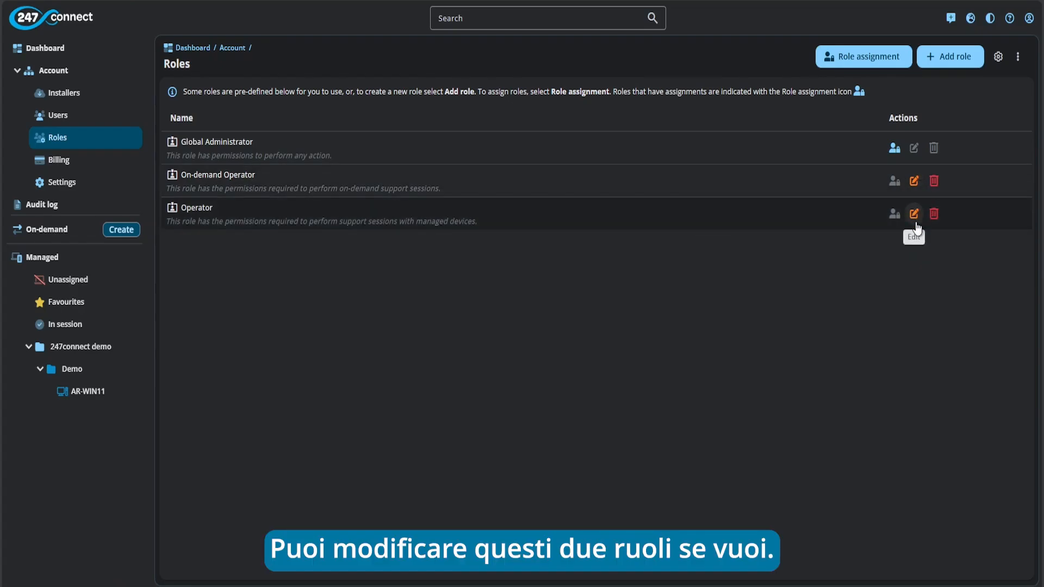
pyautogui.click(949, 67)
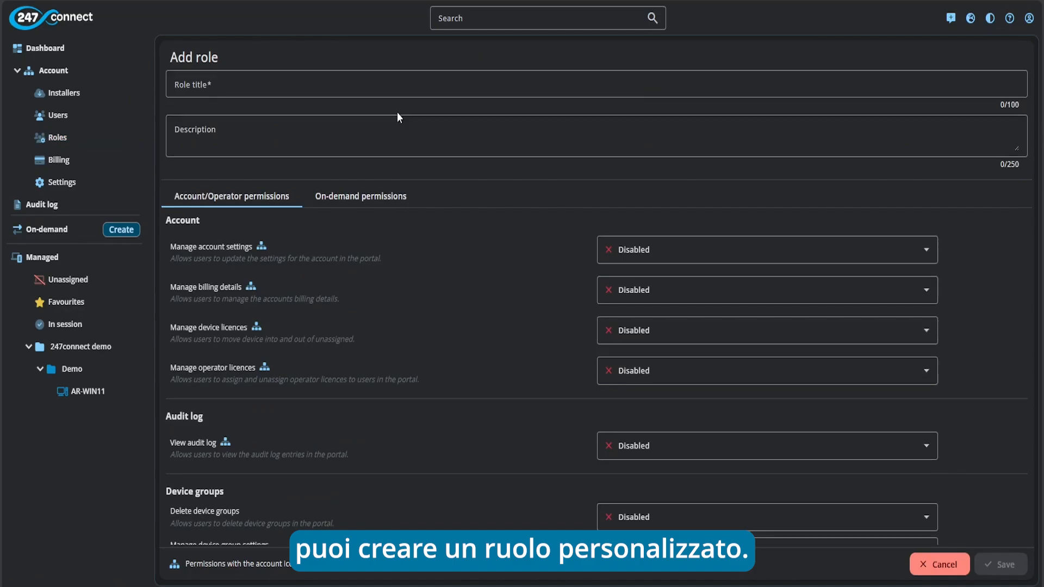
pyautogui.click(278, 82)
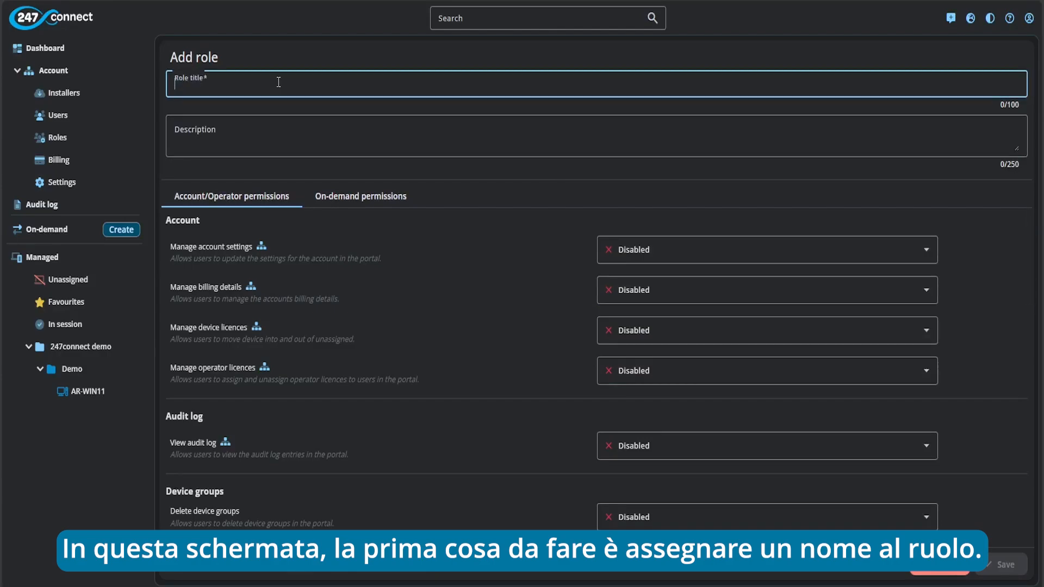
pyautogui.write('Demo')
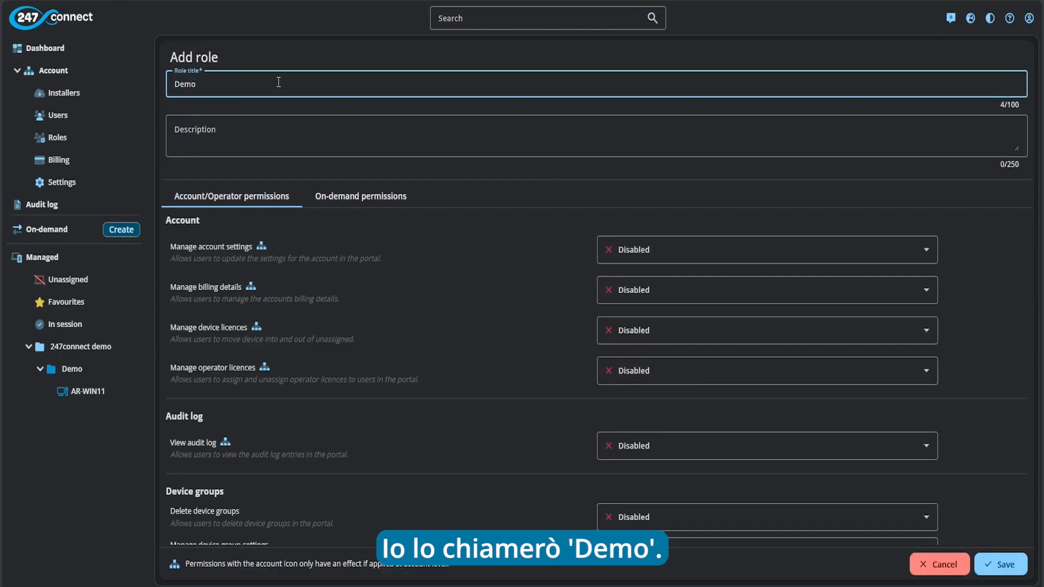
pyautogui.click(269, 126)
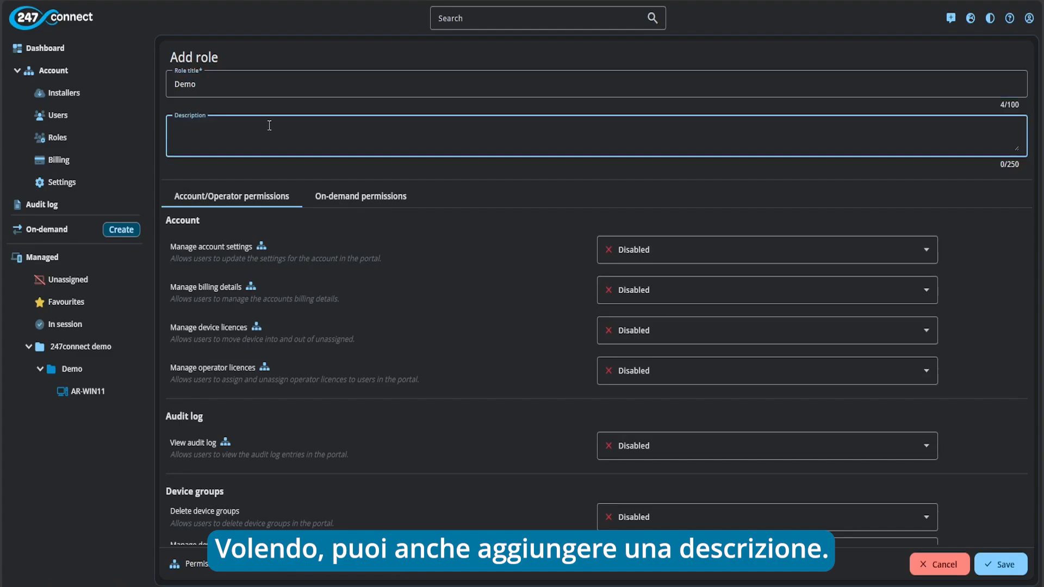
pyautogui.click(291, 162)
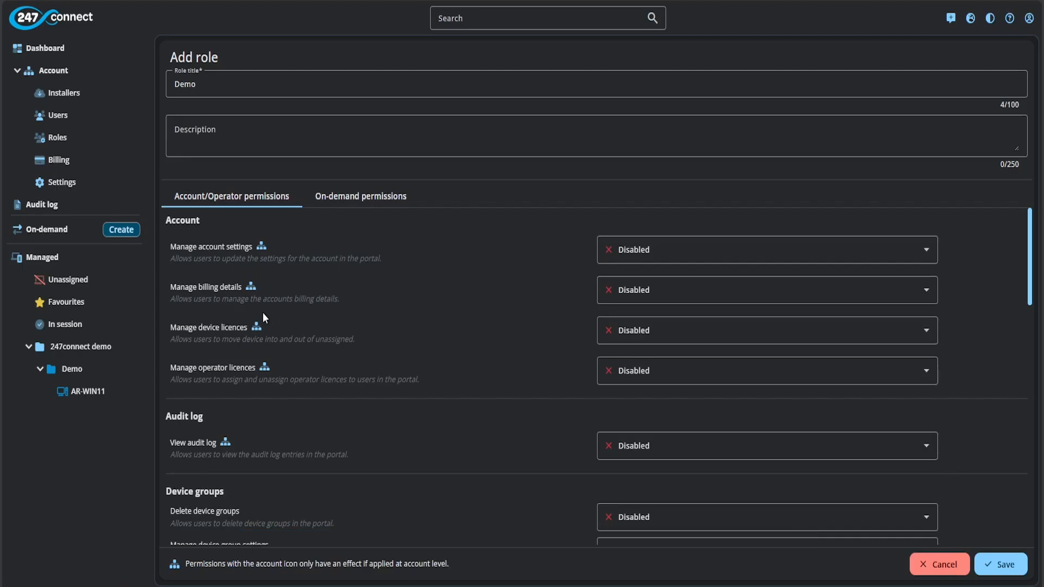
pyautogui.scroll(-7, 266, 314)
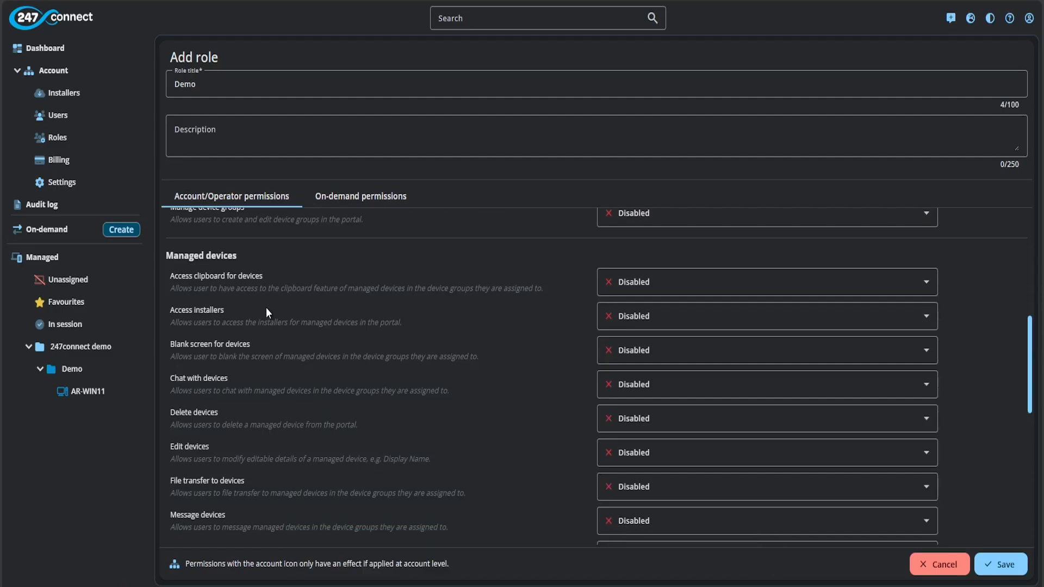
pyautogui.scroll(7, 266, 308)
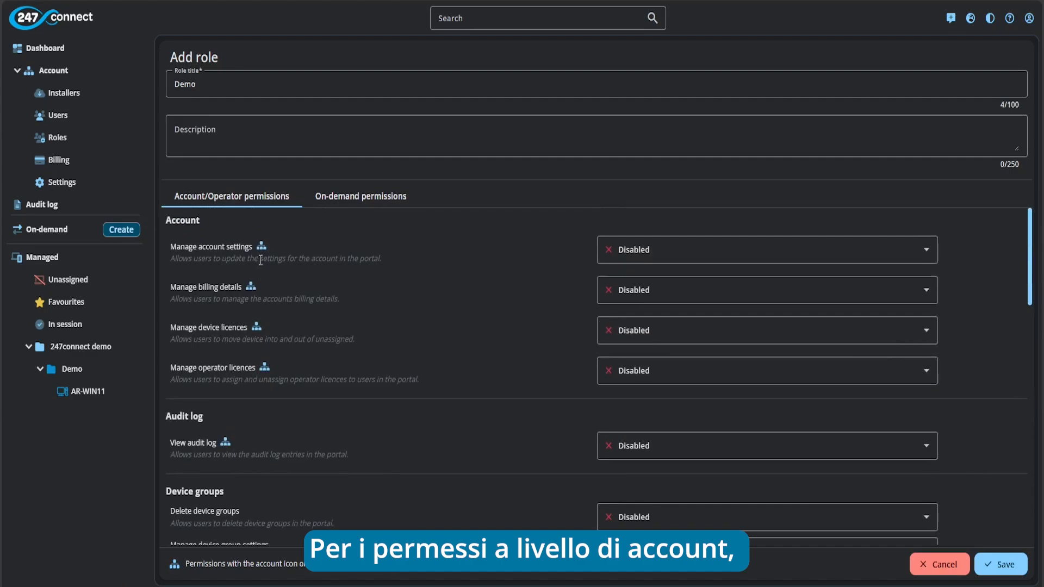
pyautogui.moveTo(261, 249)
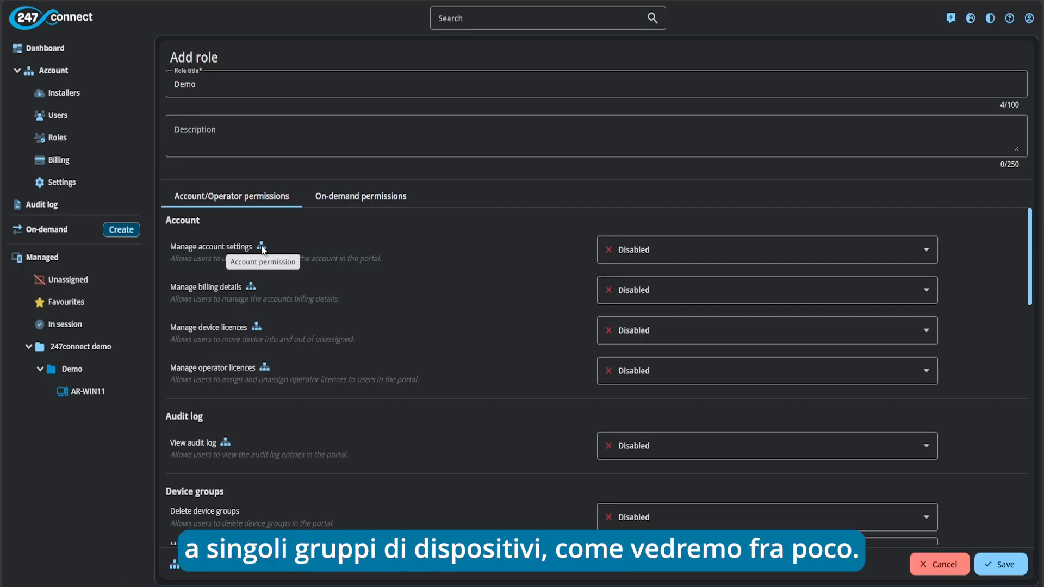
# Review the Demo role's On-demand permissions, then save the Demo role
pyautogui.click(371, 195)
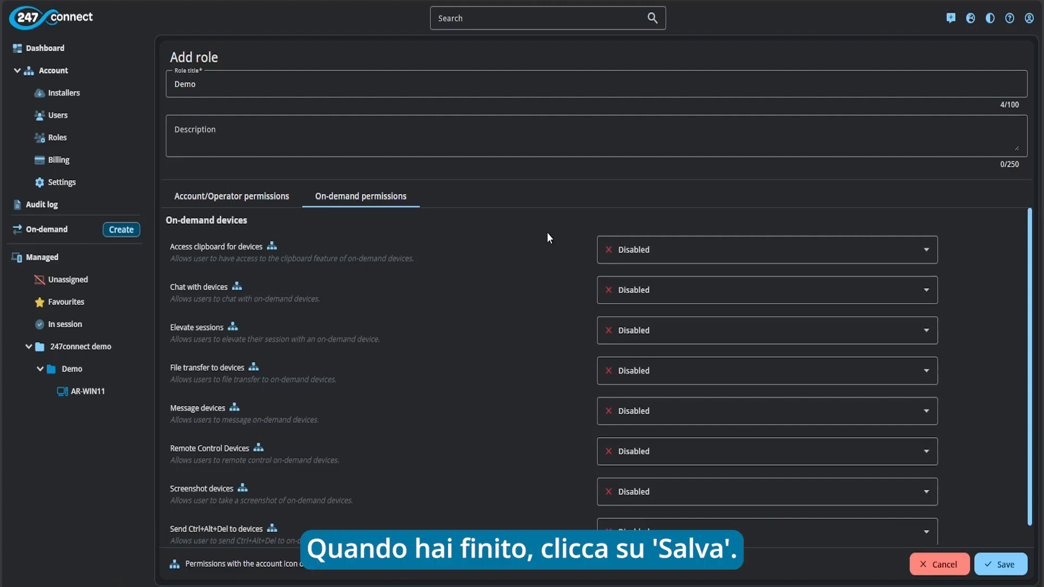
pyautogui.click(1000, 564)
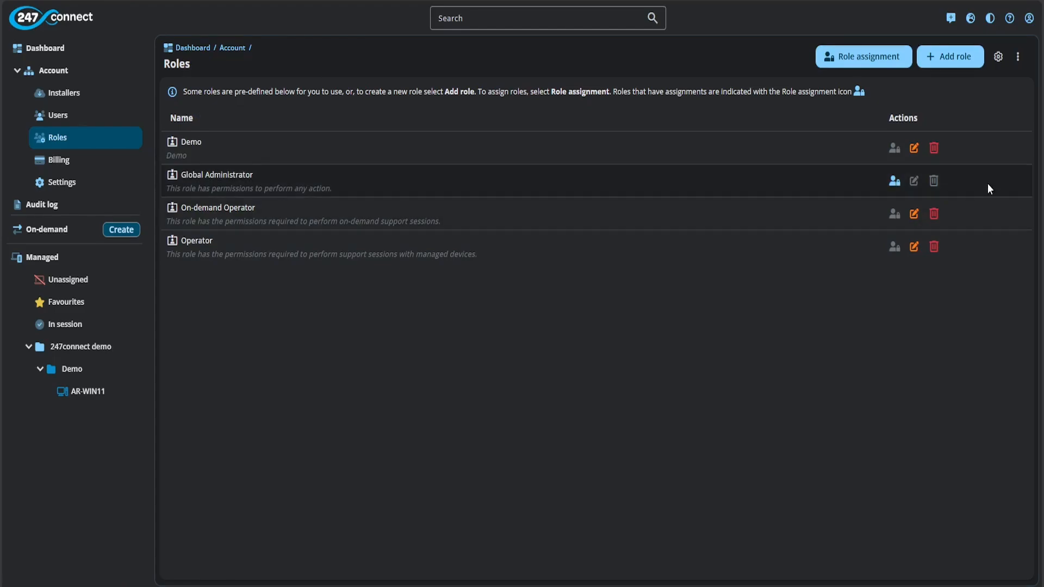
# Start a role assignment with On-Demand Operator and select the second user
pyautogui.click(880, 54)
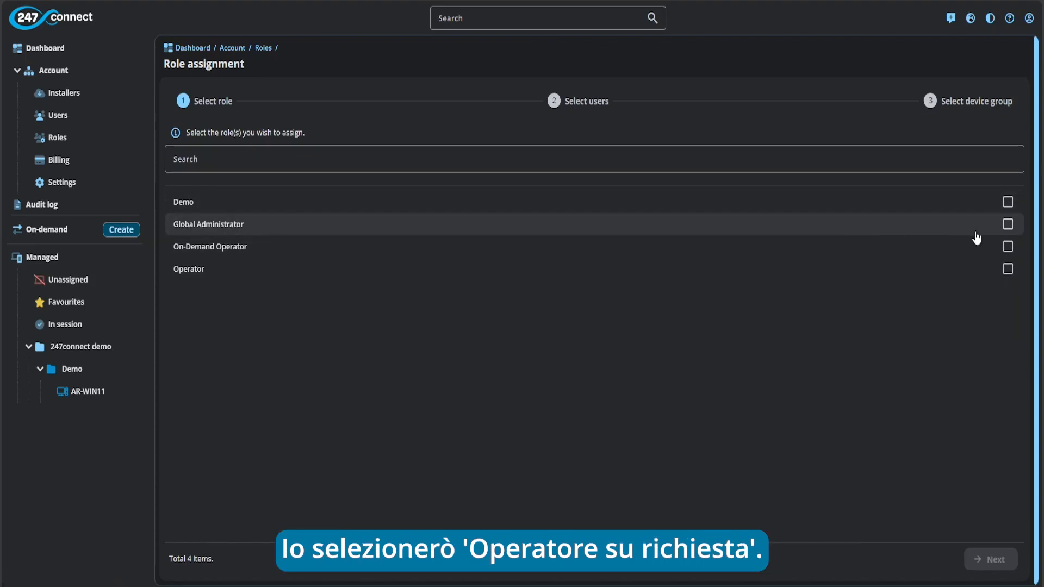
pyautogui.click(1006, 247)
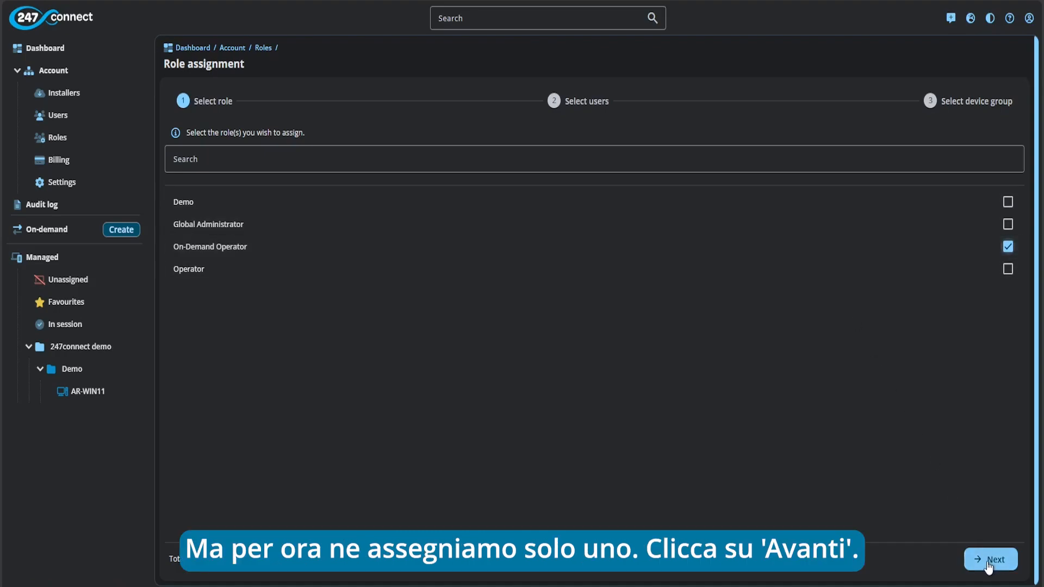
pyautogui.click(988, 564)
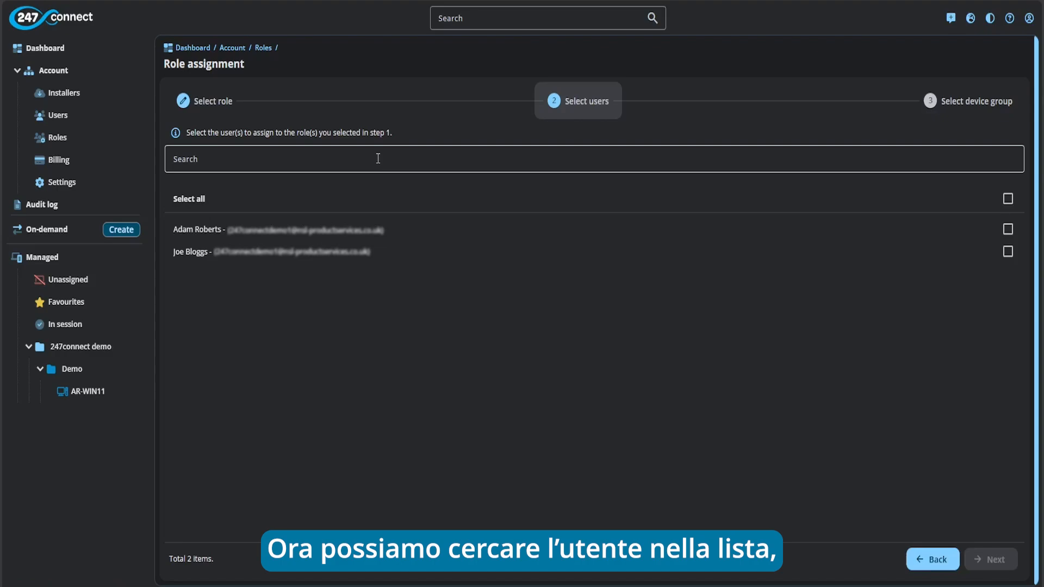
pyautogui.click(1008, 252)
# Scope the On-Demand Operator assignment to Demo and the whole Account / On-demand group, and create it
pyautogui.click(989, 560)
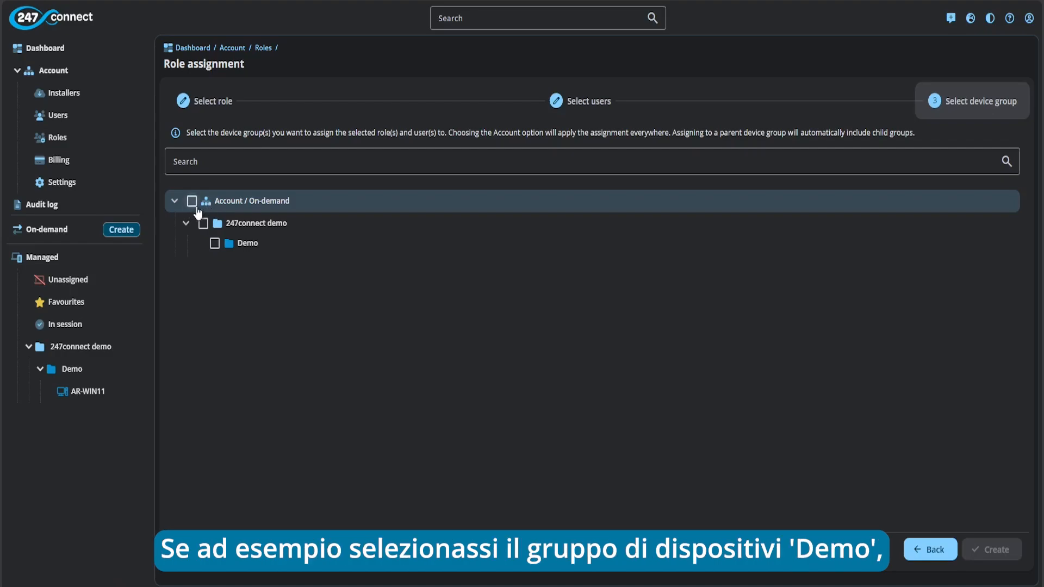
pyautogui.click(215, 244)
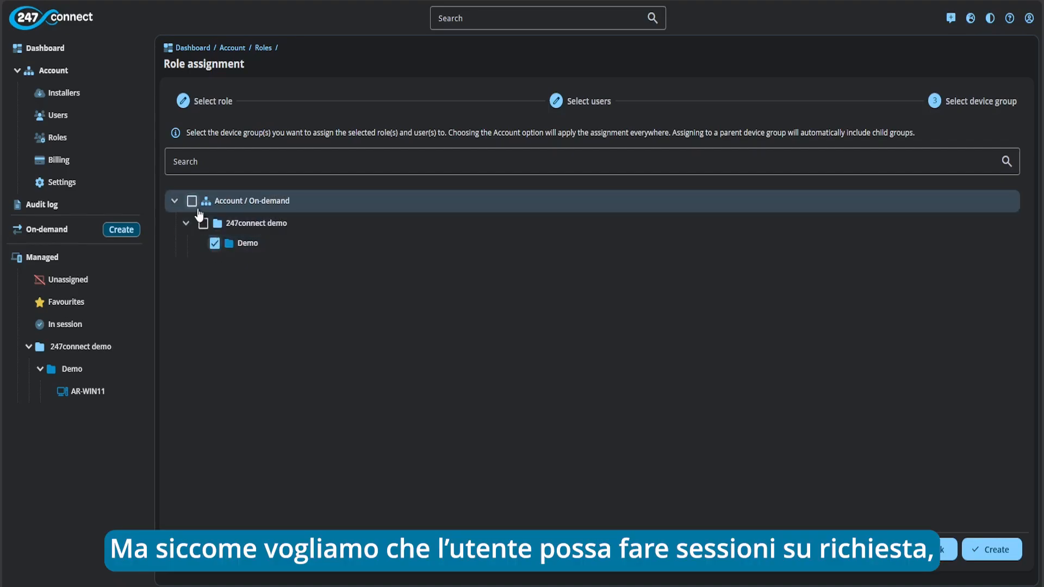
pyautogui.click(192, 203)
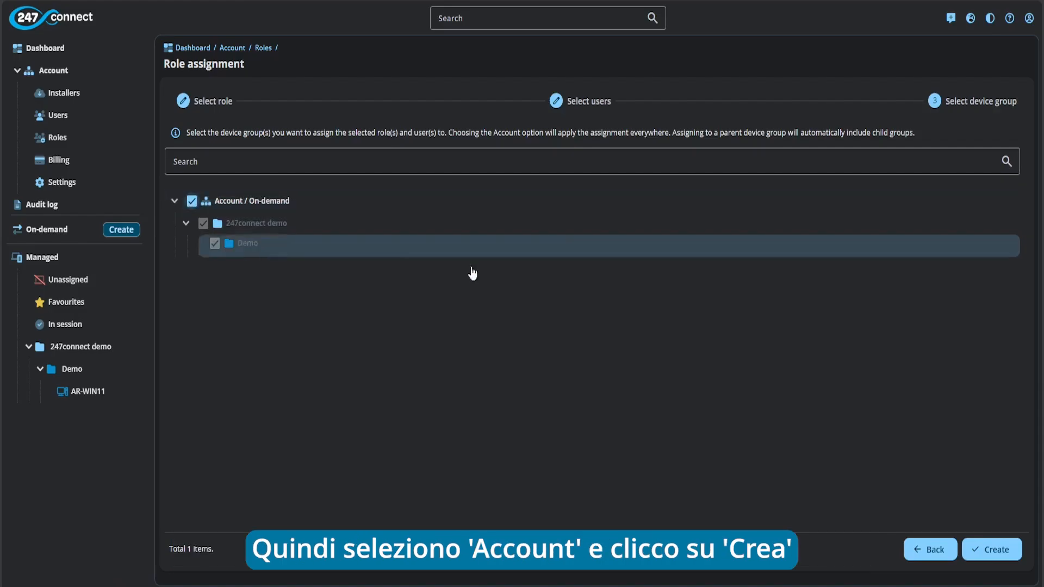
pyautogui.click(998, 551)
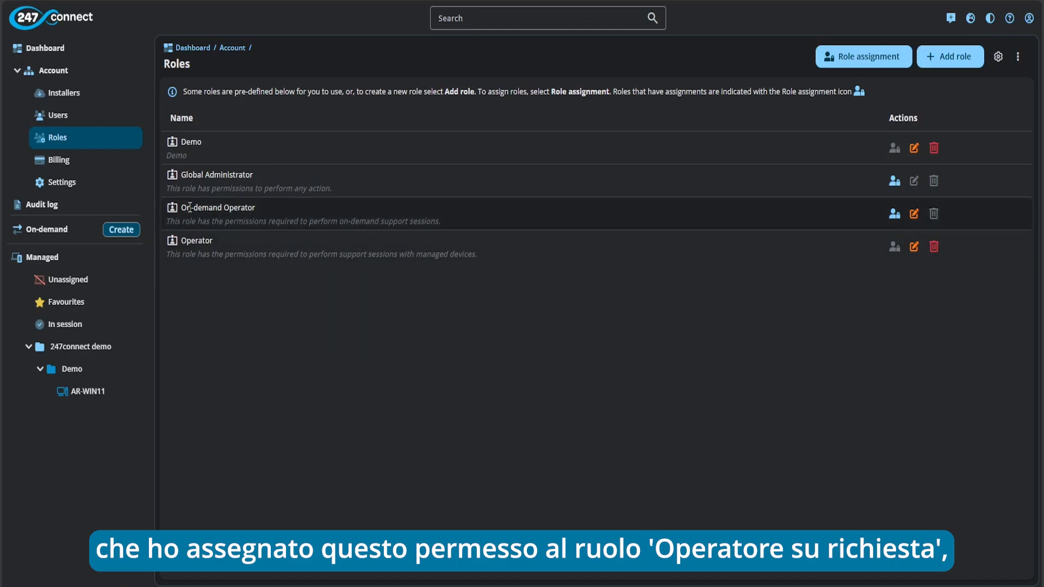
pyautogui.click(894, 214)
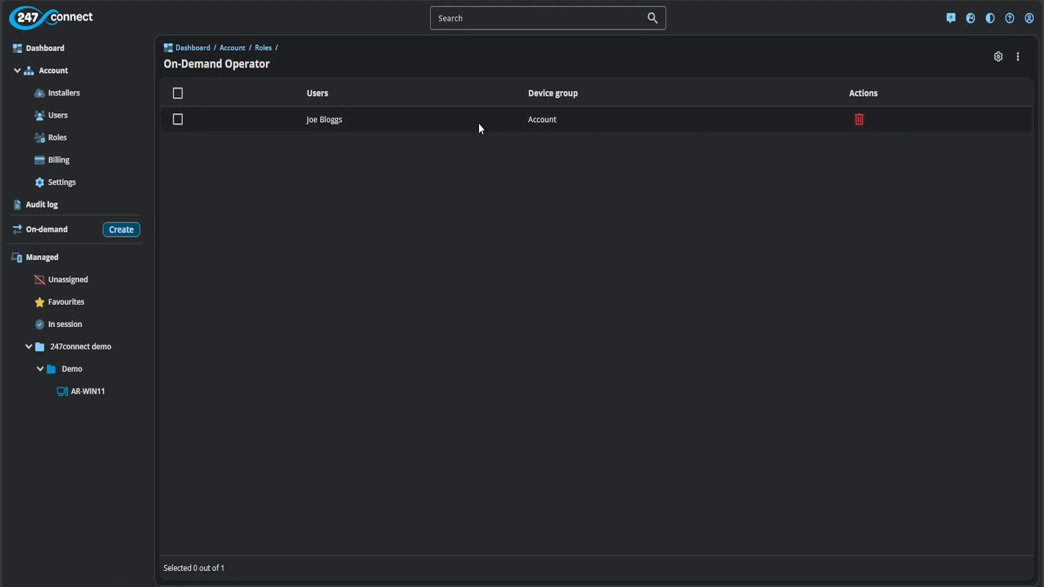
pyautogui.click(263, 48)
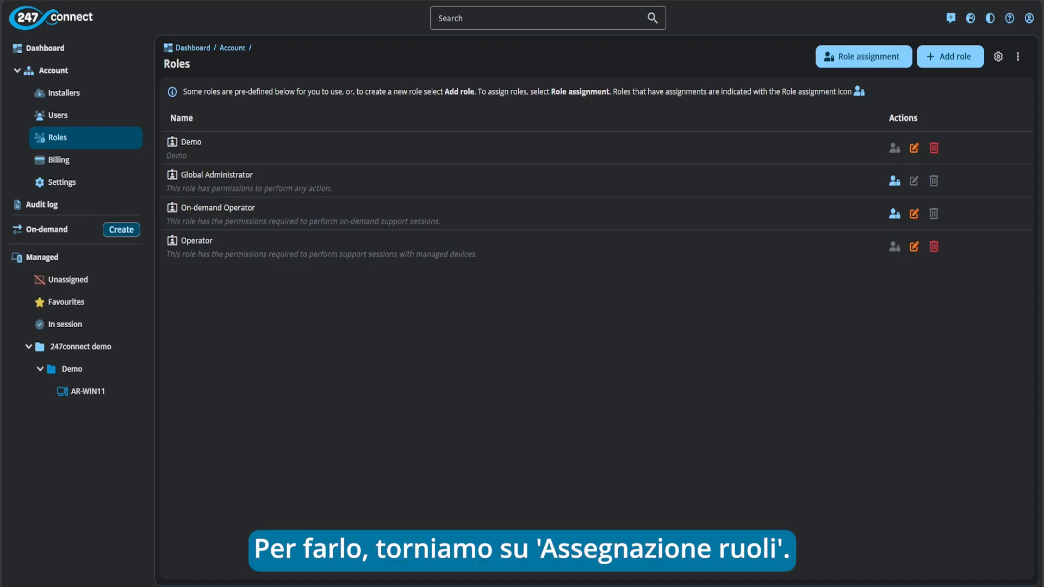
# Create a new Operator role assignment for the second user, limited to the Demo device group only
pyautogui.click(827, 57)
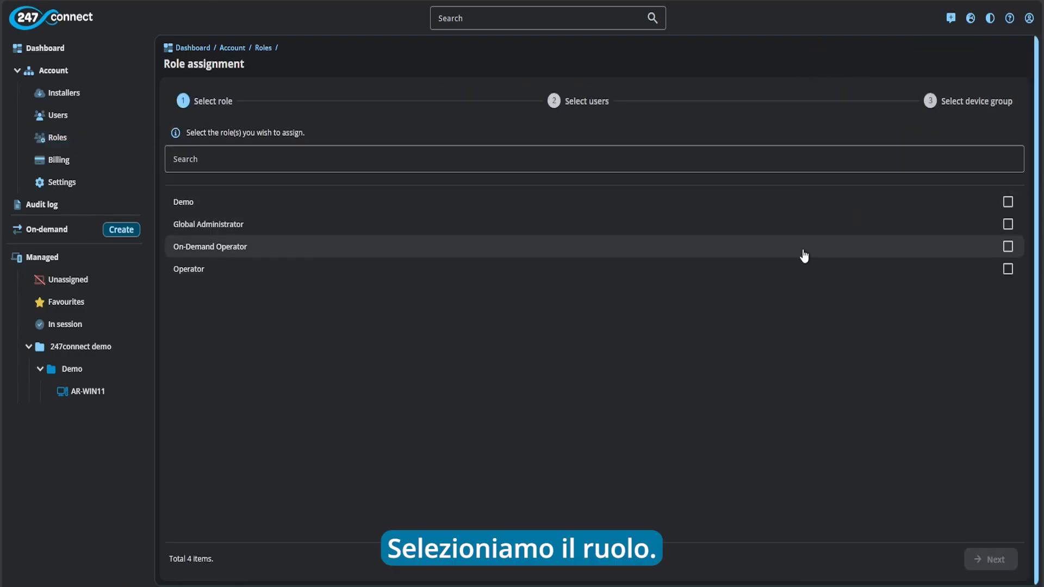
pyautogui.click(1006, 271)
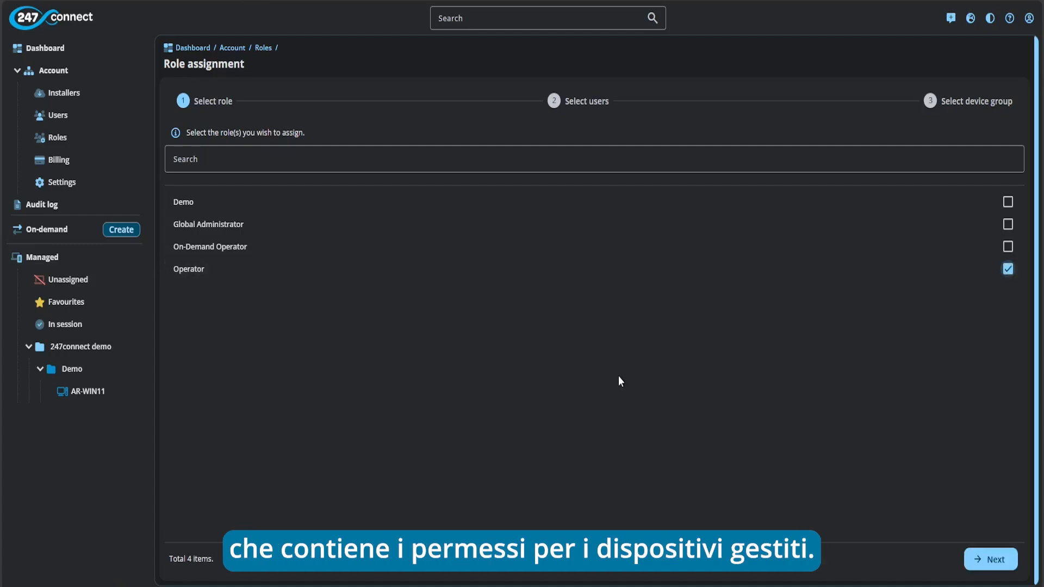
pyautogui.click(986, 558)
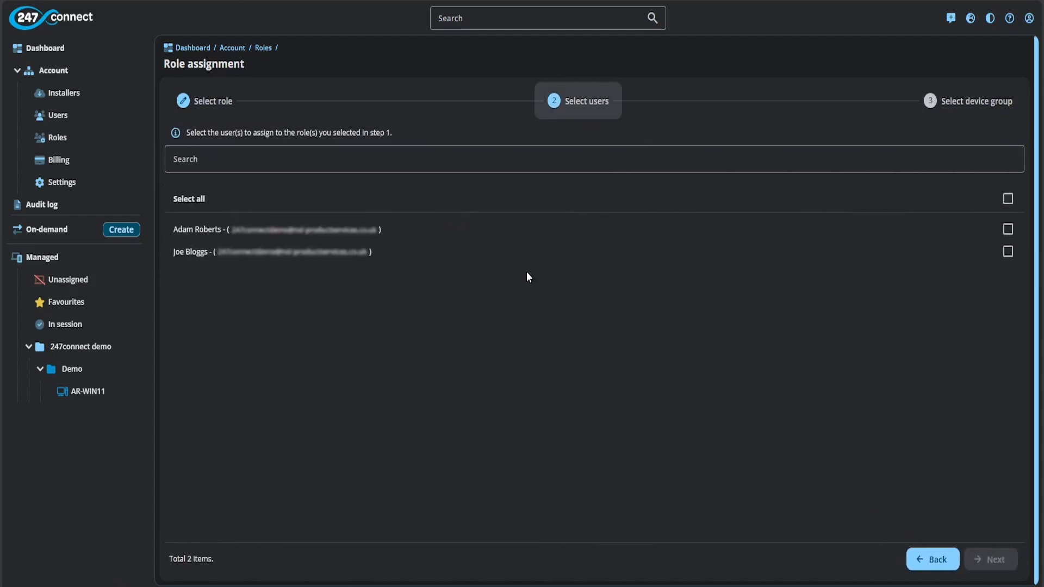
pyautogui.click(532, 262)
pyautogui.click(991, 559)
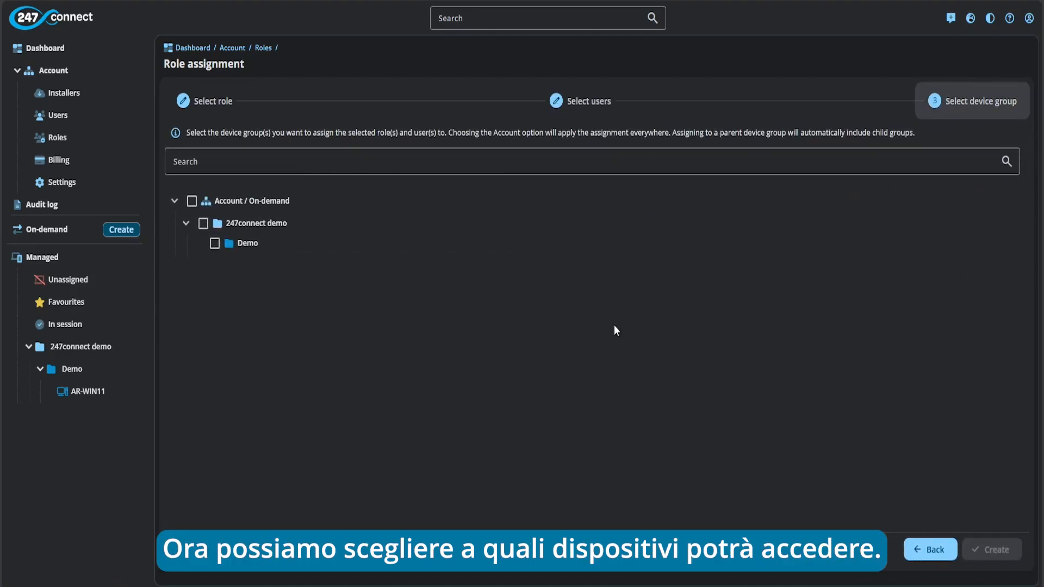
pyautogui.click(192, 202)
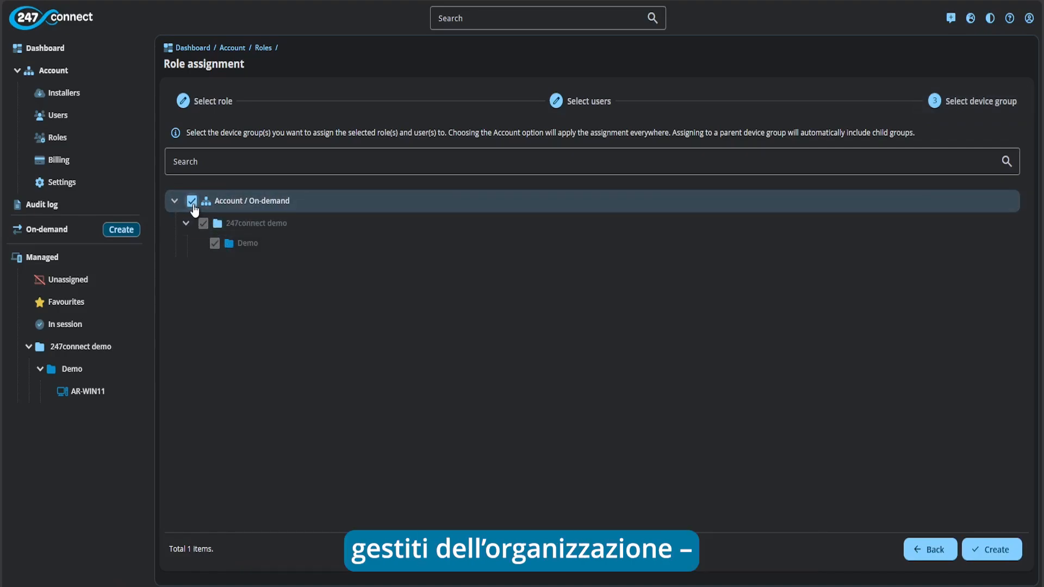
pyautogui.click(192, 201)
pyautogui.click(214, 244)
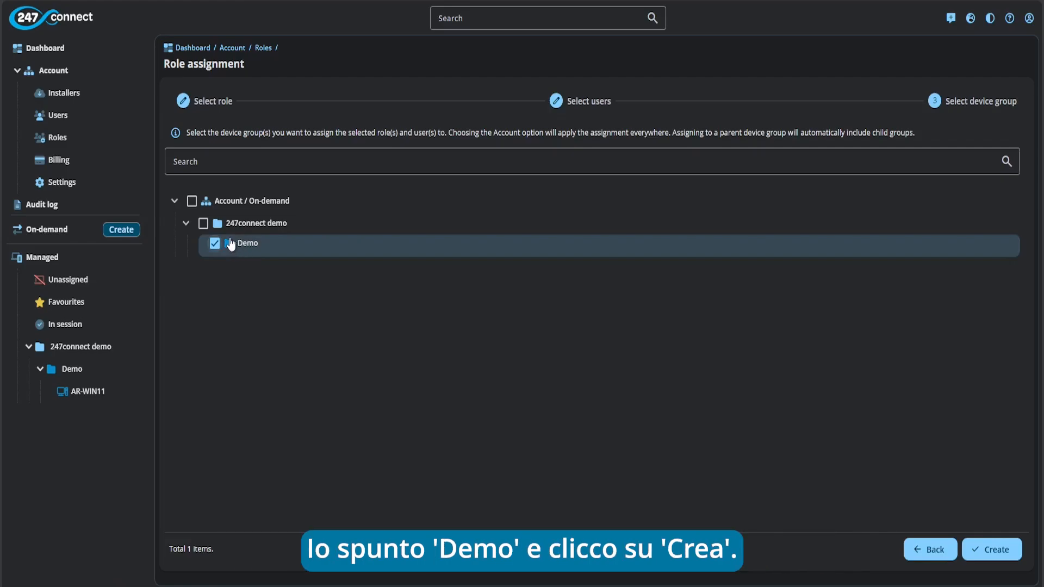
pyautogui.click(991, 549)
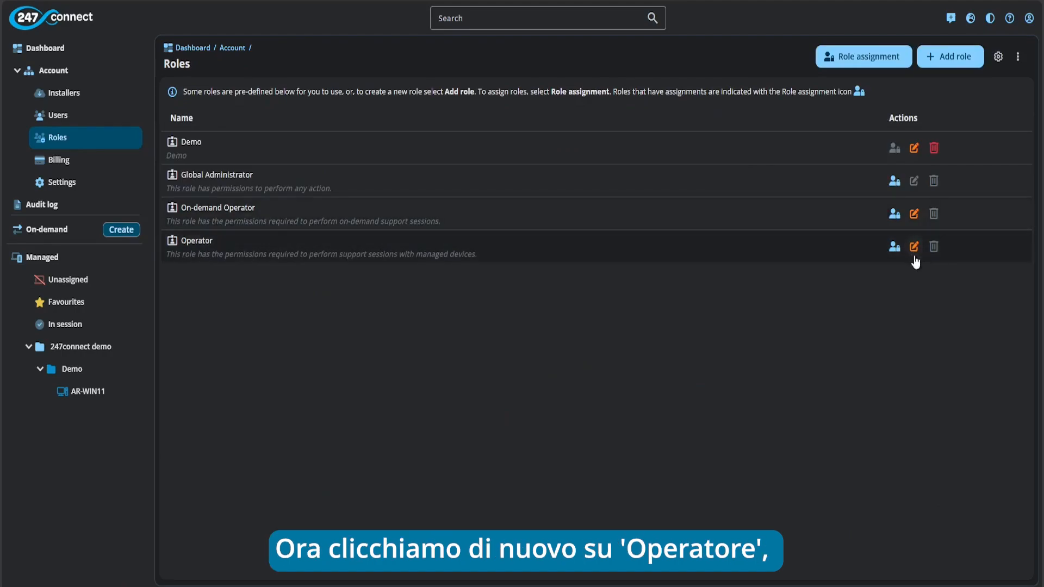
# Check that Operator is assigned for the Demo group, then return to the Dashboard
pyautogui.click(895, 248)
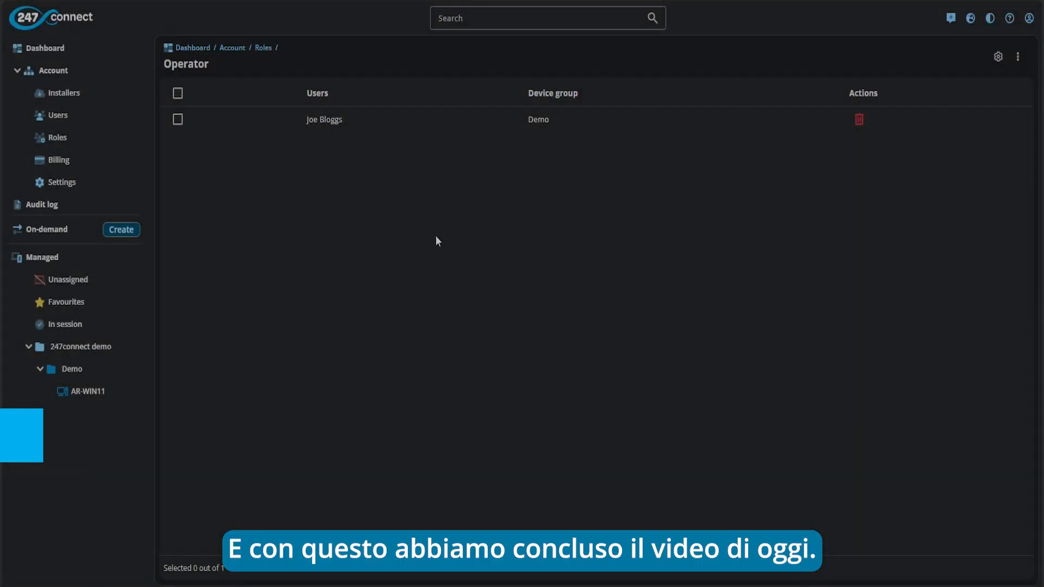
pyautogui.click(45, 48)
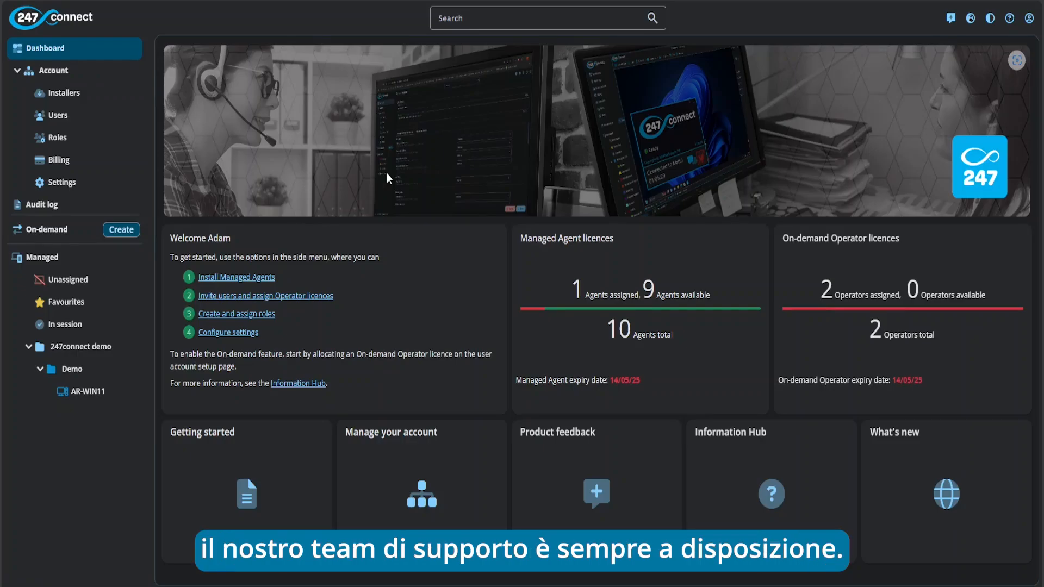
# Open the Information Hub from its Dashboard card
pyautogui.click(783, 504)
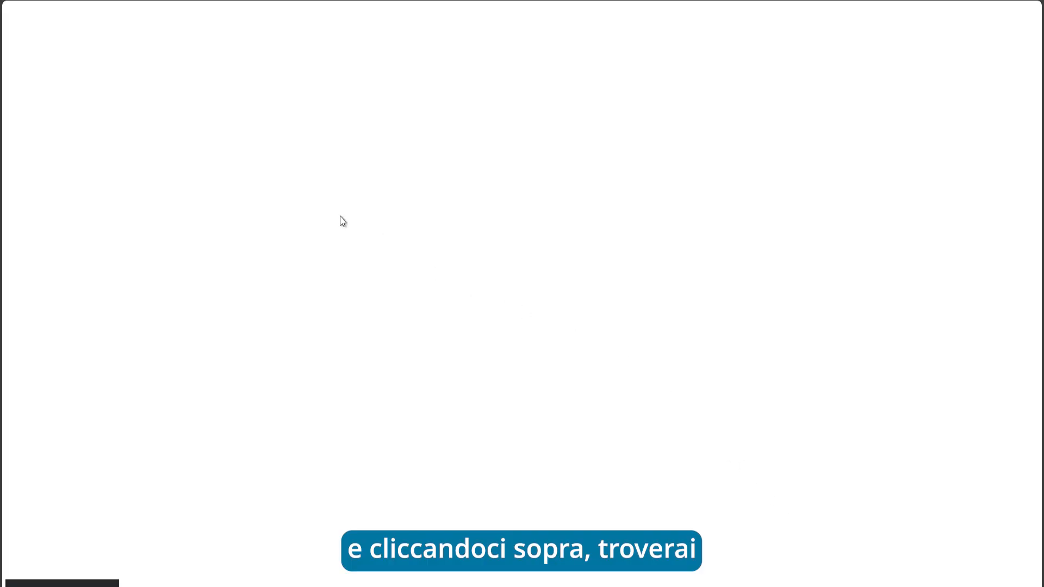